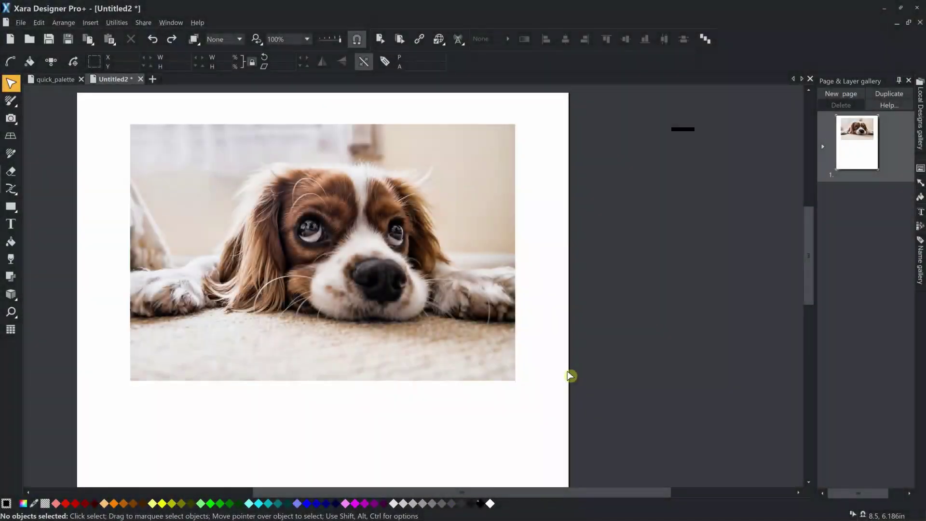
- Select the dog photo and bring up its Photo Filter > Apply filter catalog
click(413, 174)
right_click(413, 174)
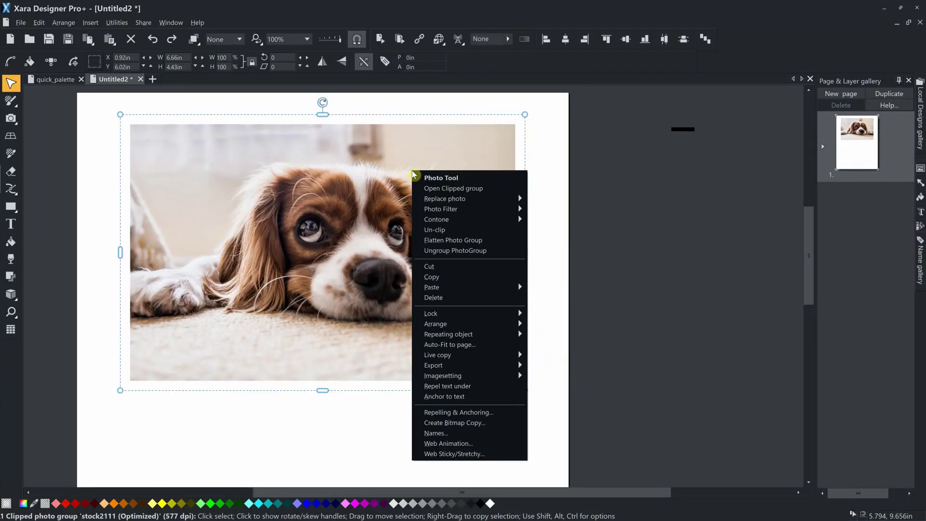
mouse_move(502, 209)
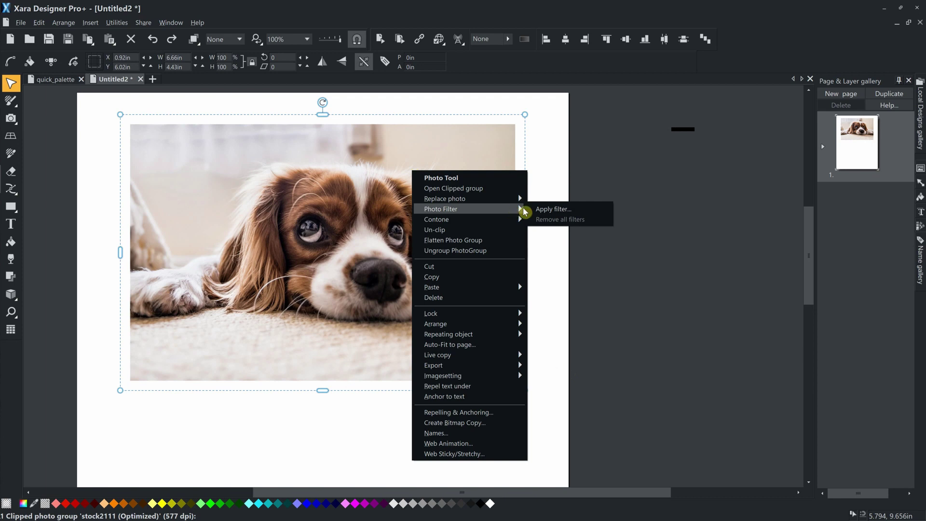
click(589, 213)
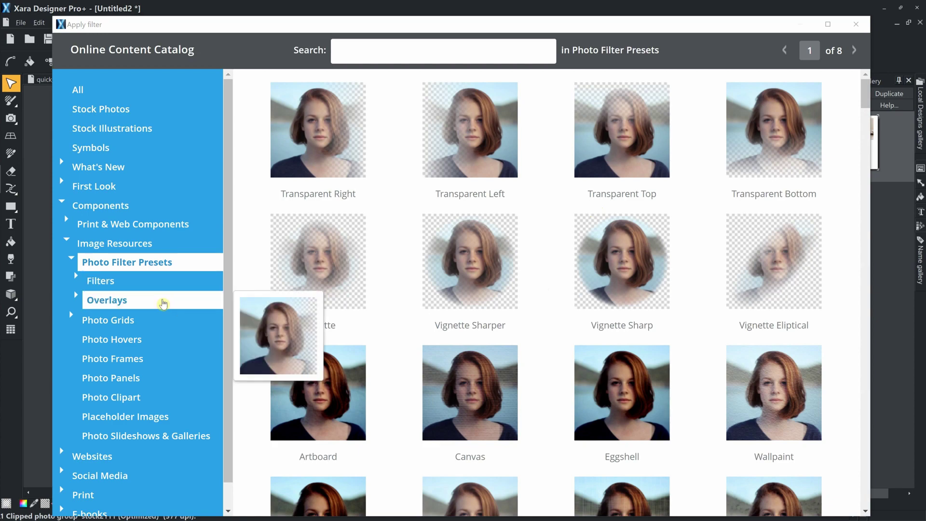
- Apply the Orange 113 light-leak overlay from Overlays > Light Leak > Orange
click(164, 302)
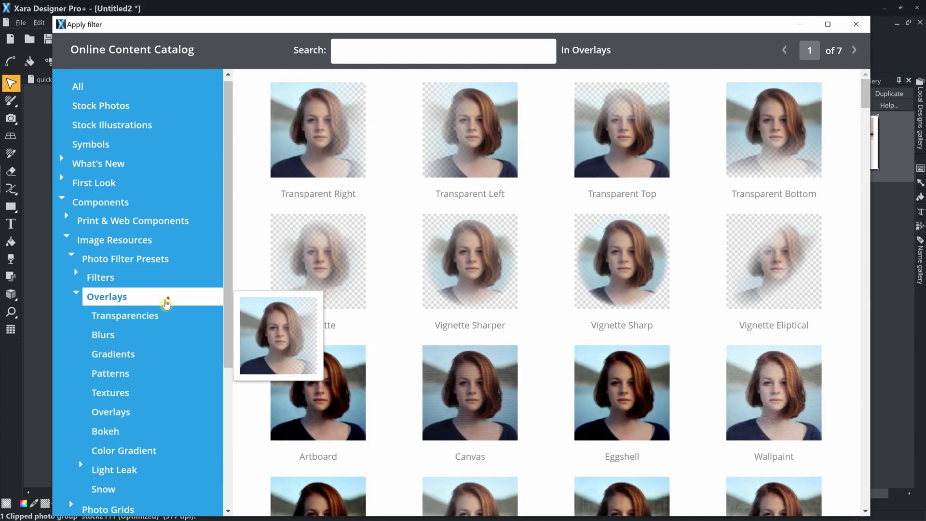
scroll(166, 303, down, 5)
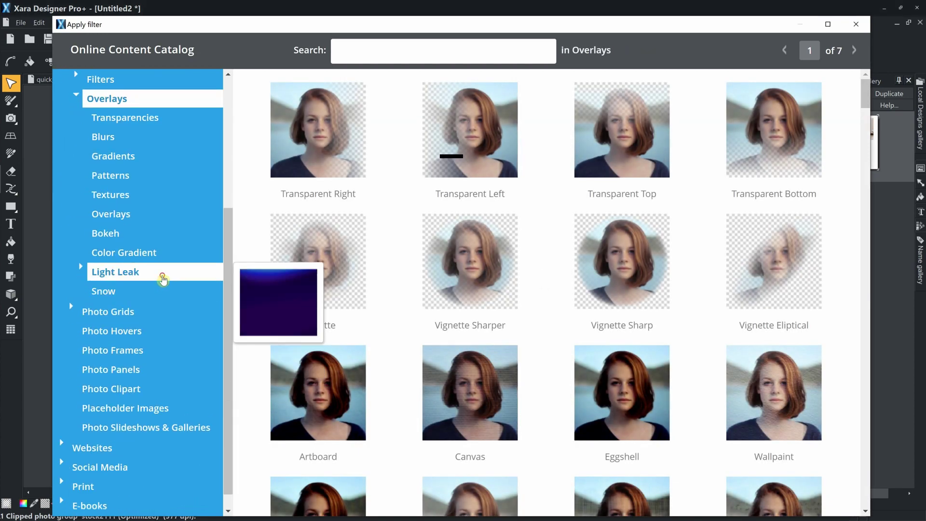
click(163, 273)
scroll(163, 282, down, 2)
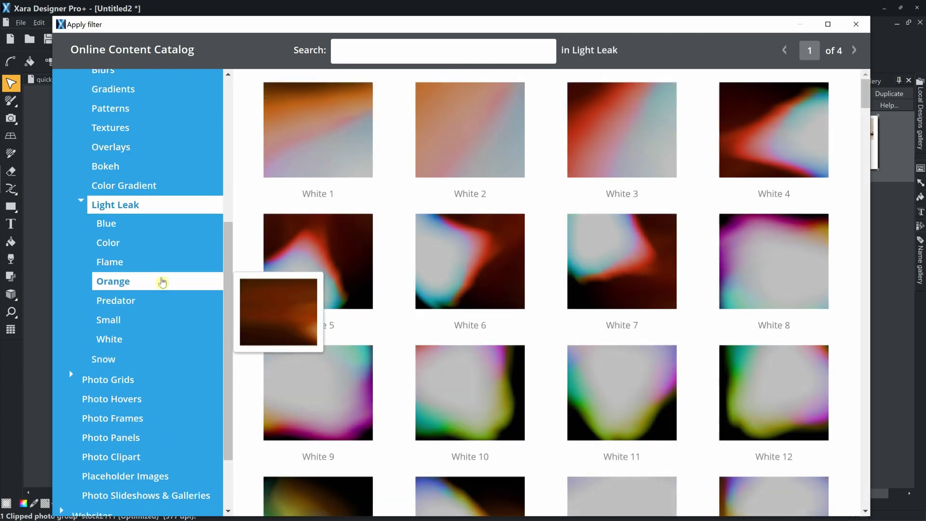
click(162, 282)
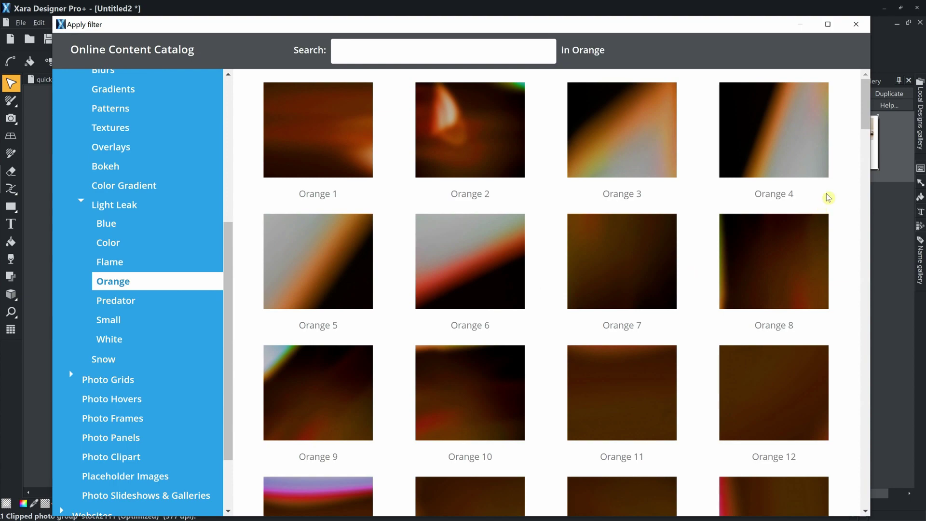
drag(864, 125, 827, 508)
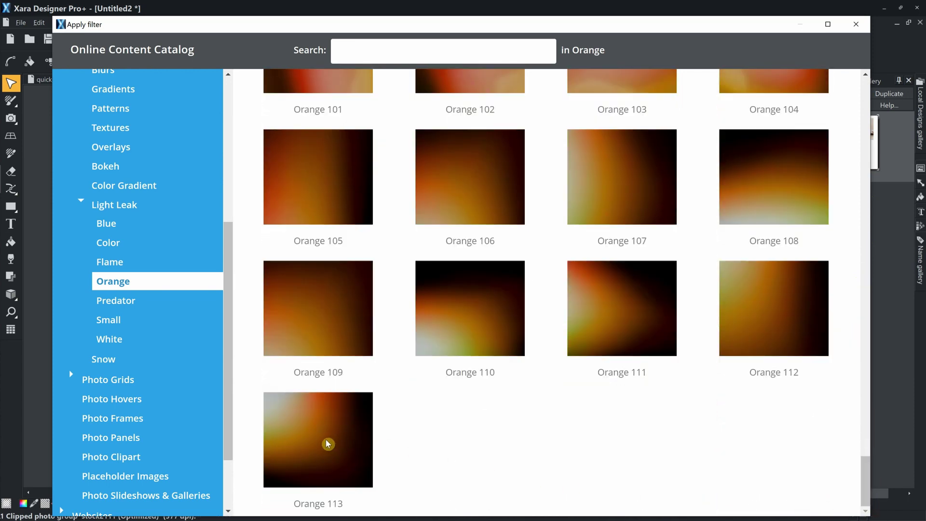
click(323, 455)
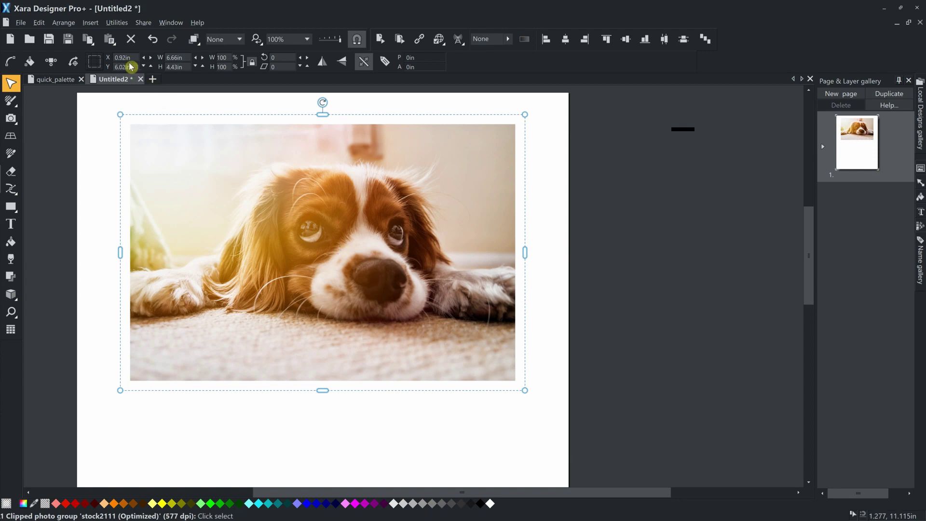
- Import the Colorful 23 bokeh overlay via Insert > From Content Catalog > Overlays > Bokeh
click(91, 24)
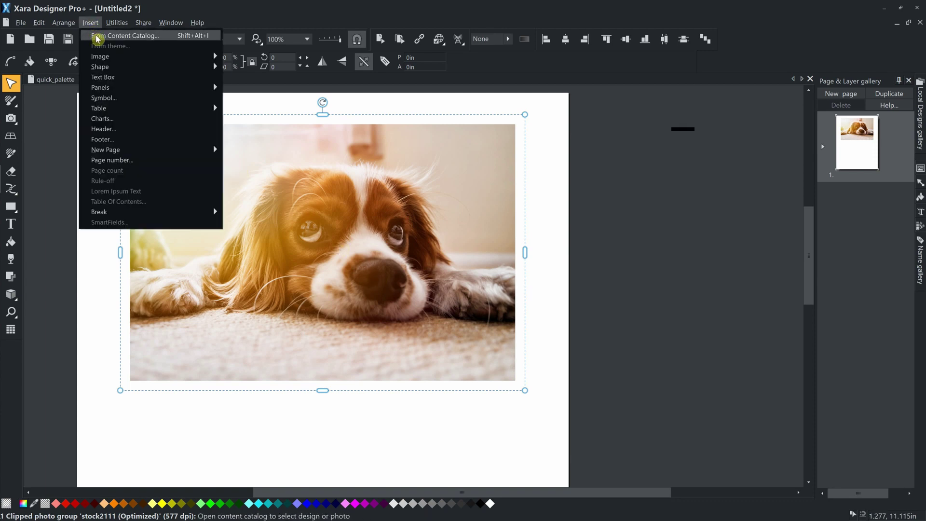
click(97, 37)
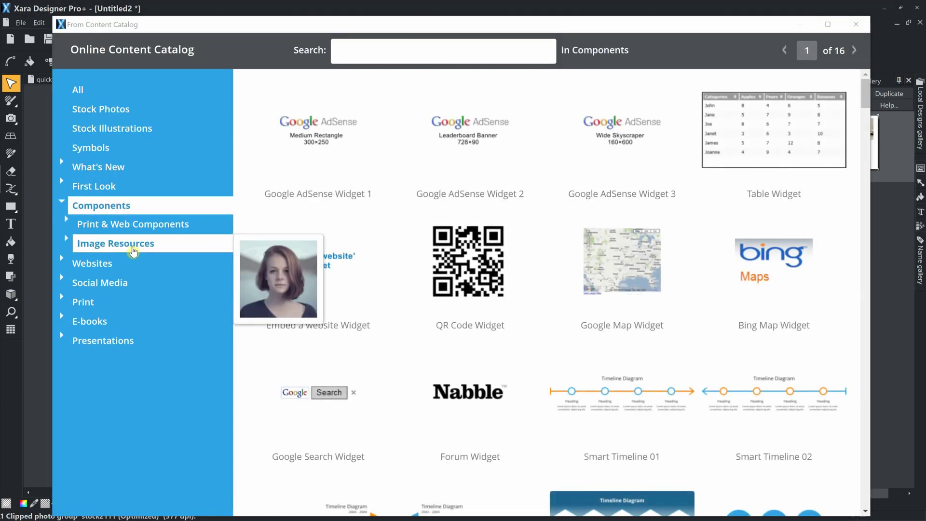
click(133, 247)
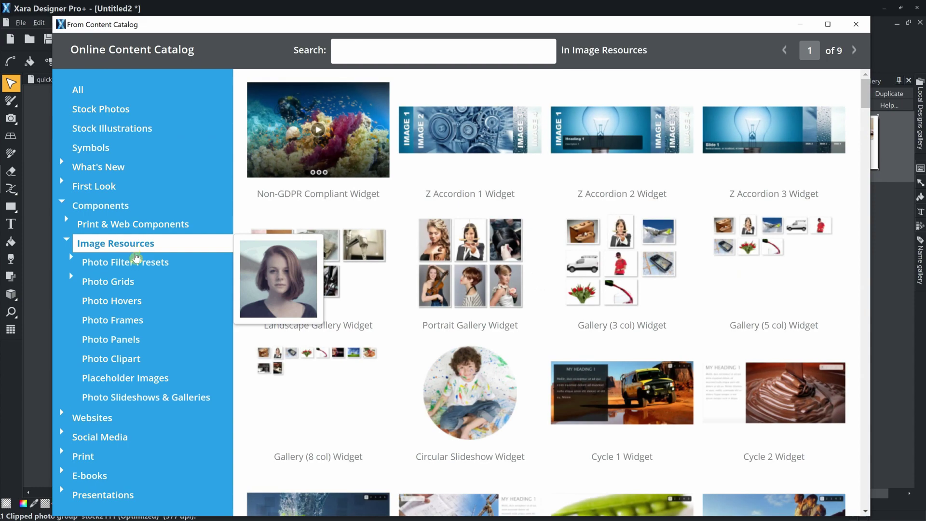
click(136, 264)
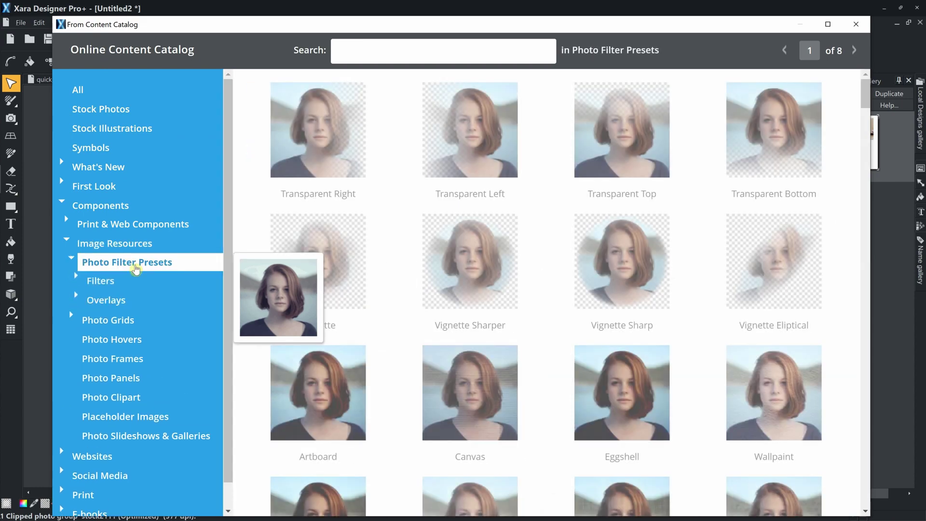
click(133, 303)
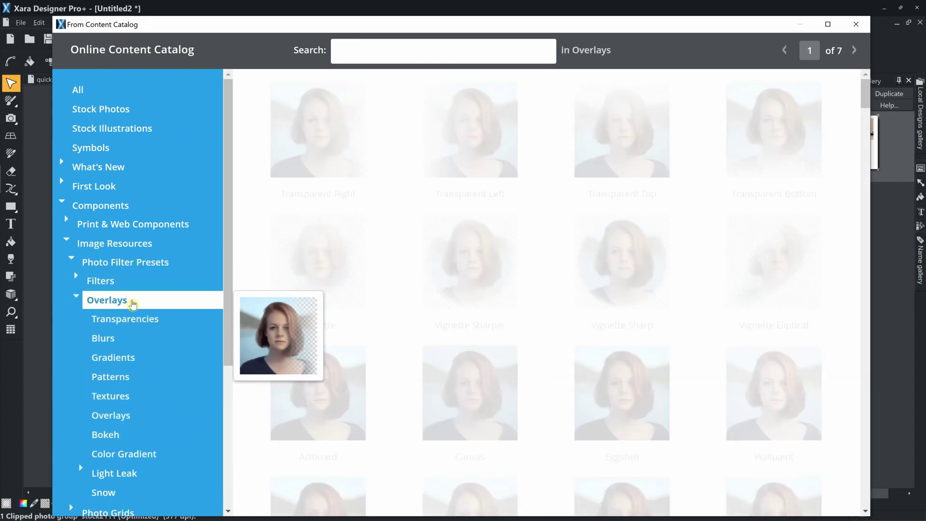
scroll(133, 304, down, 1)
scroll(133, 303, down, 1)
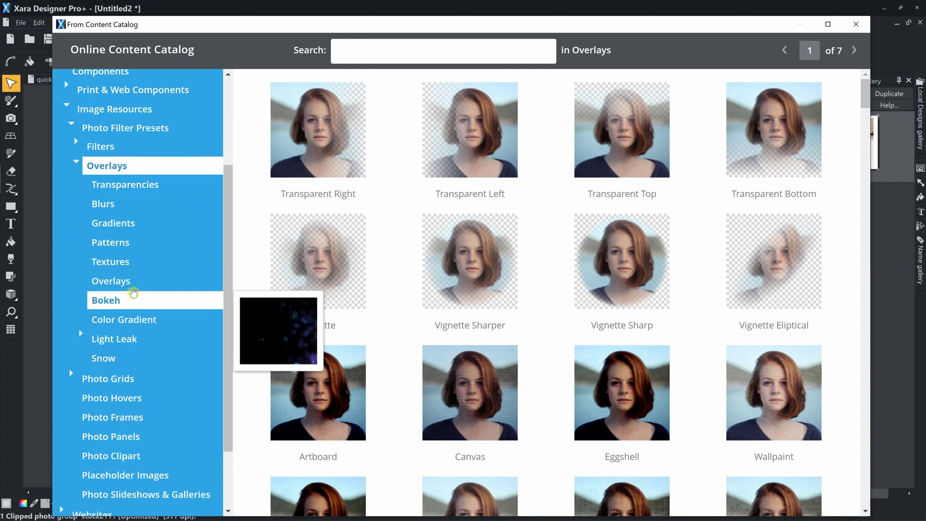
click(132, 285)
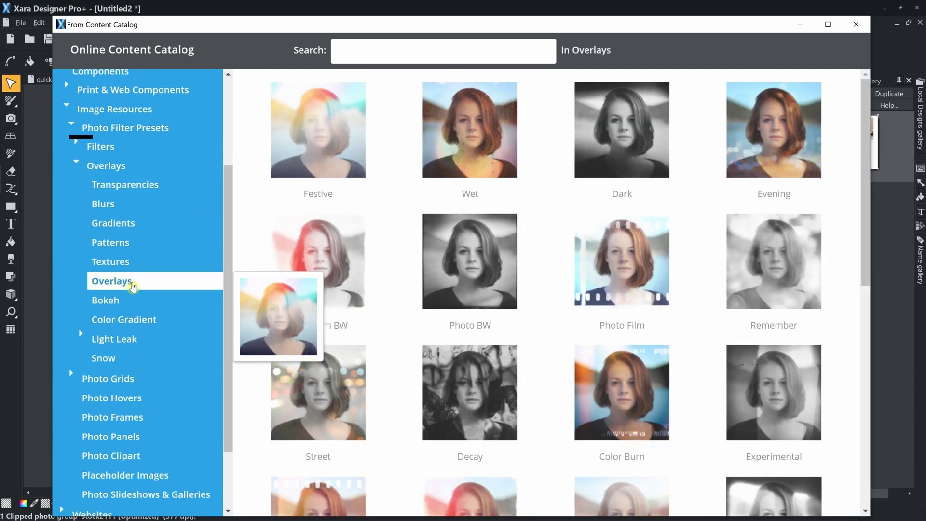
click(130, 301)
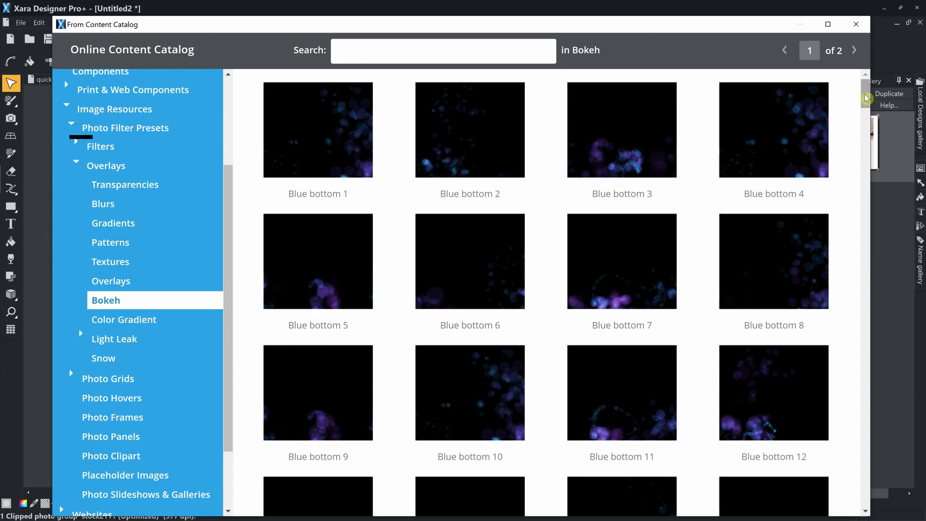
drag(865, 97, 859, 205)
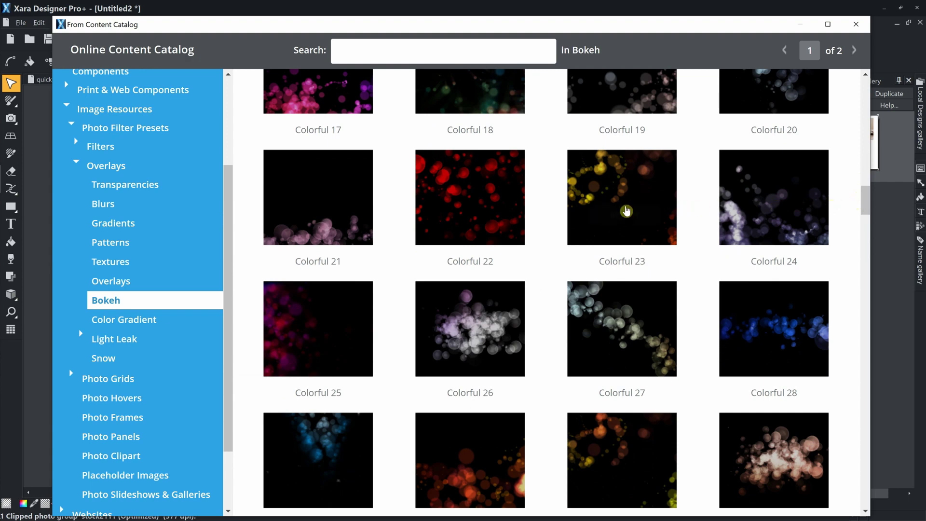
click(624, 212)
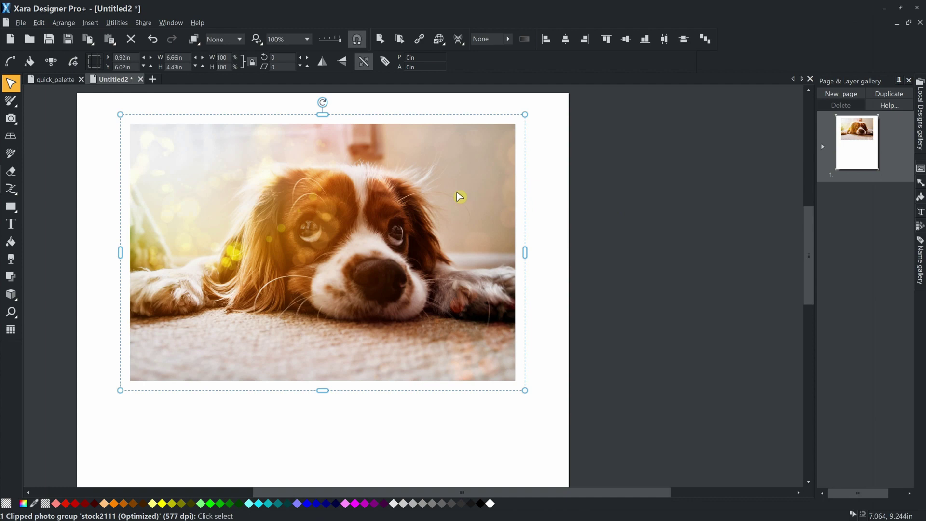
- Remove the Bokeh Colorful 23 photo filter from the dog photo
right_click(395, 190)
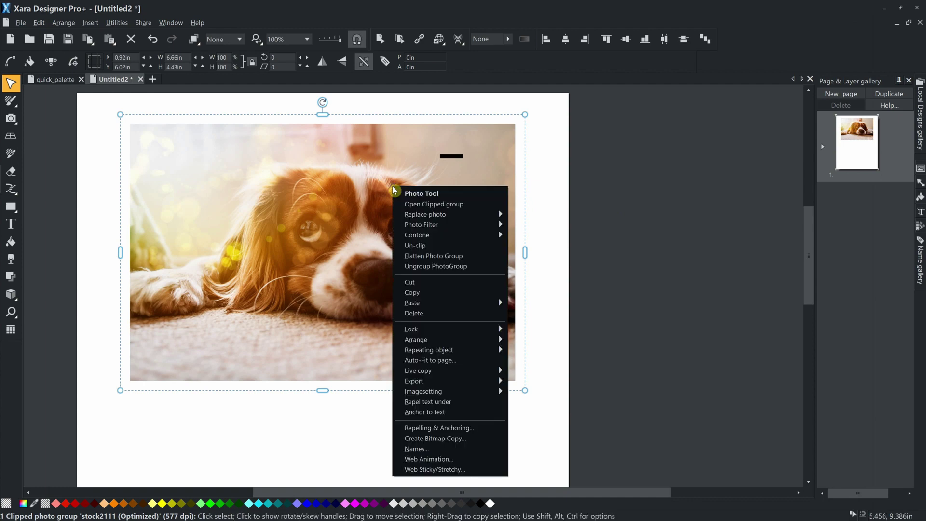
mouse_move(468, 223)
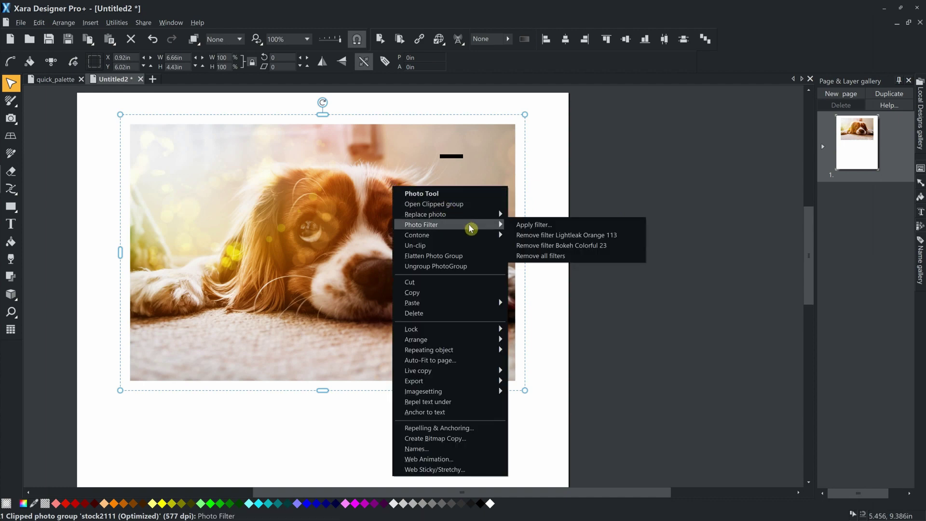
click(620, 246)
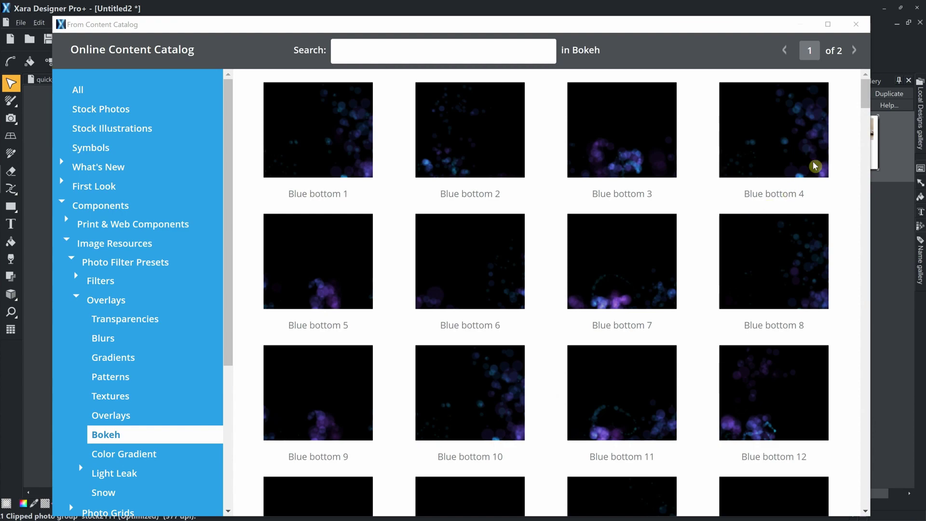
- Import the Warm 7 bokeh overlay from the Bokeh catalog onto the photo
drag(866, 110, 900, 443)
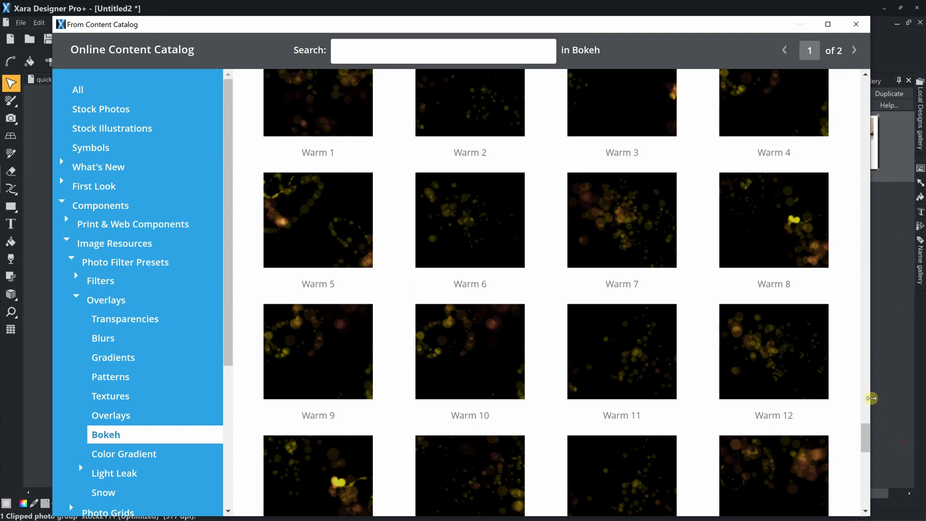
click(624, 233)
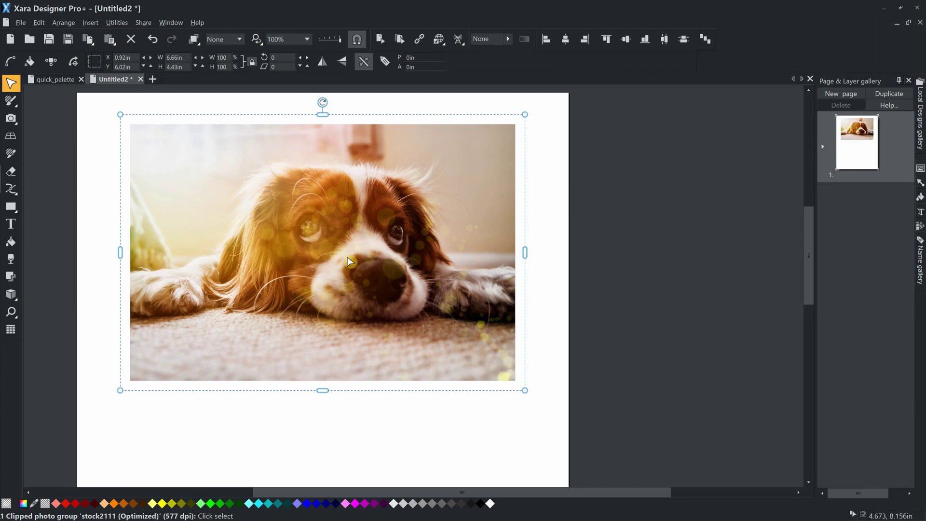
- Expand page 1's photo group in the Page & Layer gallery and widen it to show overlay names
click(823, 147)
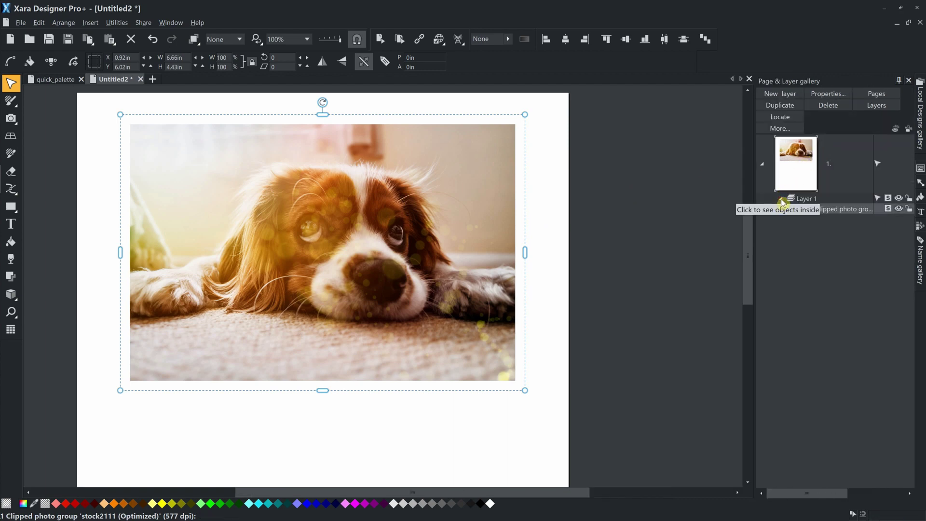
click(801, 210)
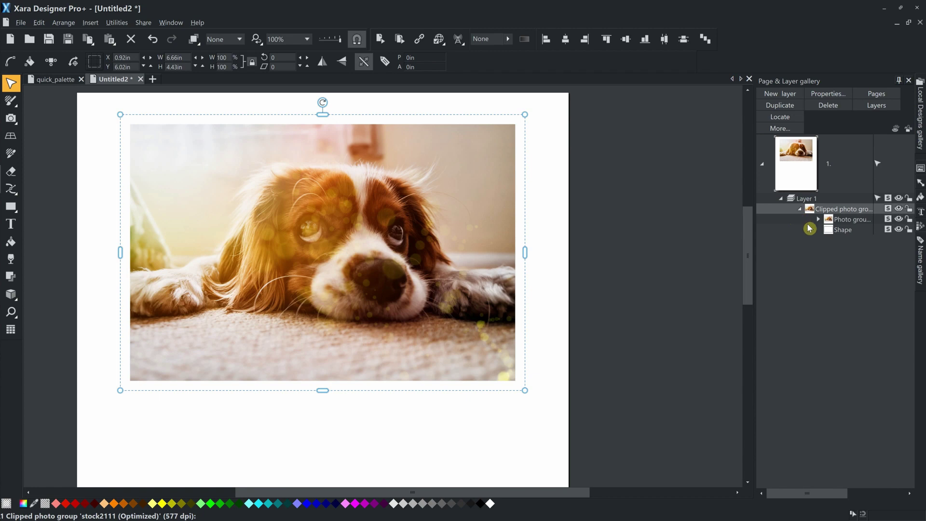
click(818, 220)
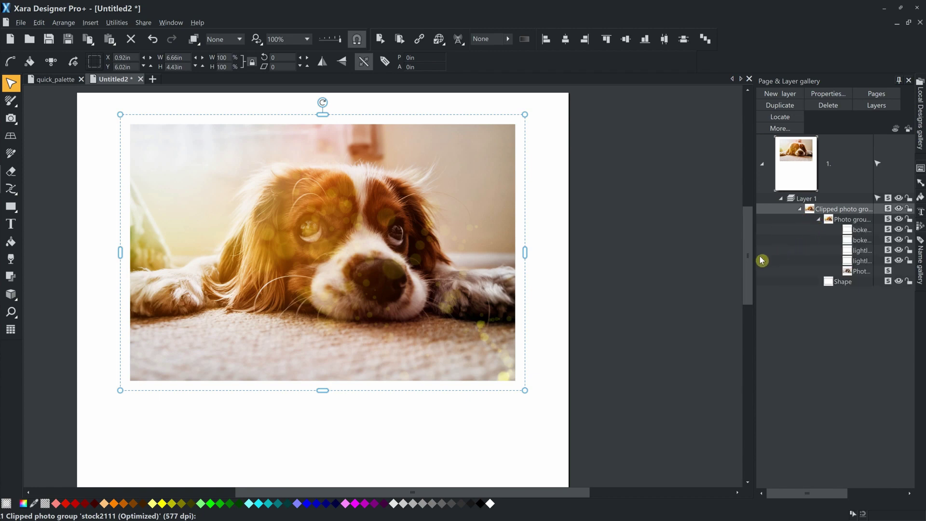
drag(755, 258, 655, 259)
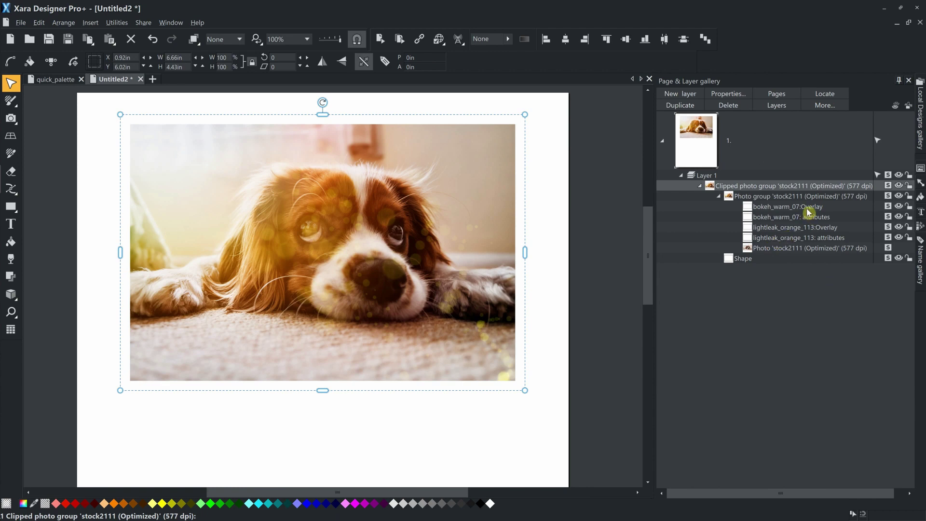
click(820, 232)
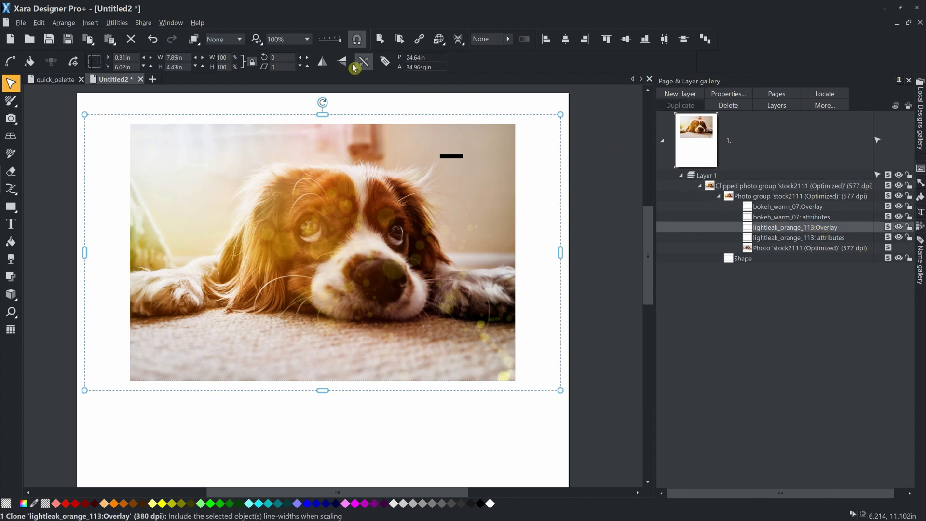
click(323, 64)
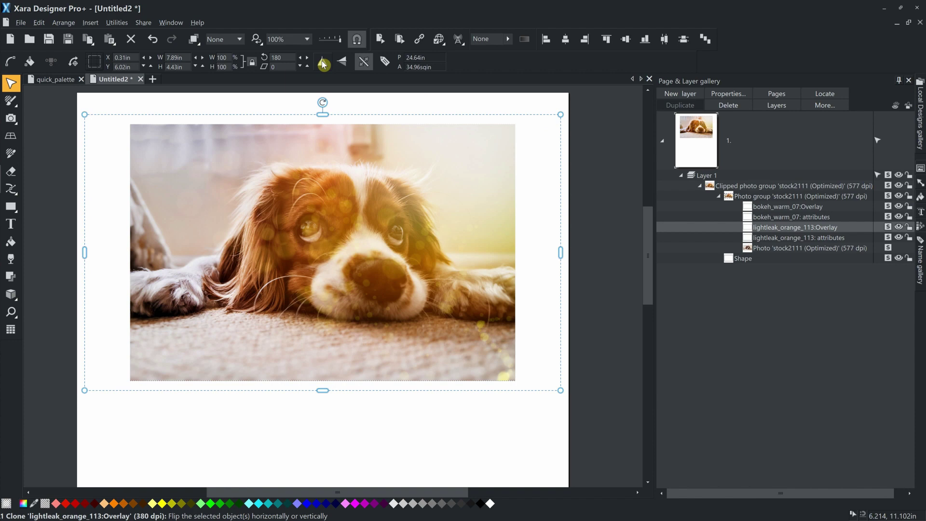
click(322, 63)
click(323, 64)
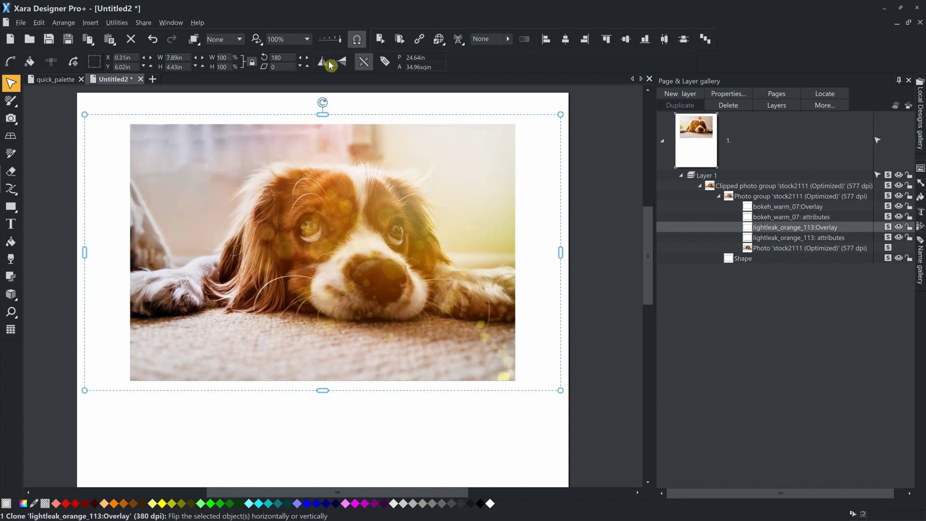
click(345, 63)
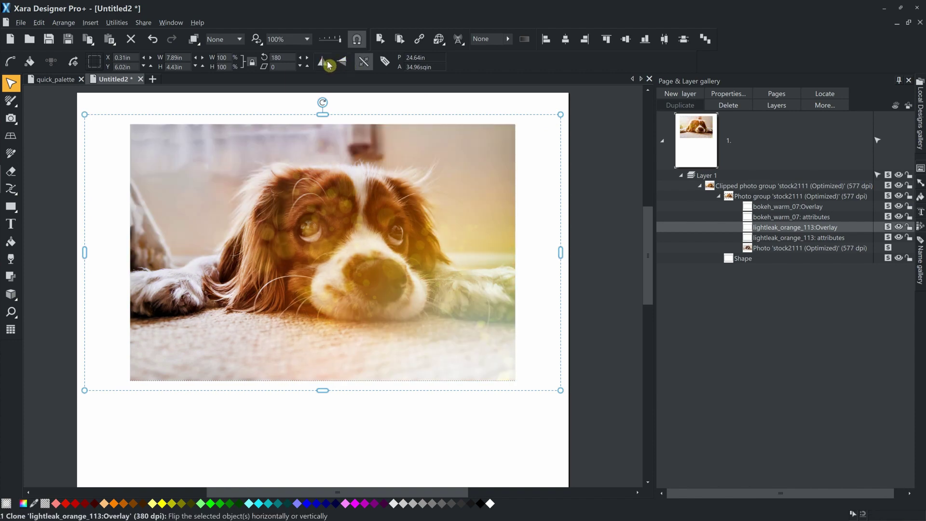
click(323, 64)
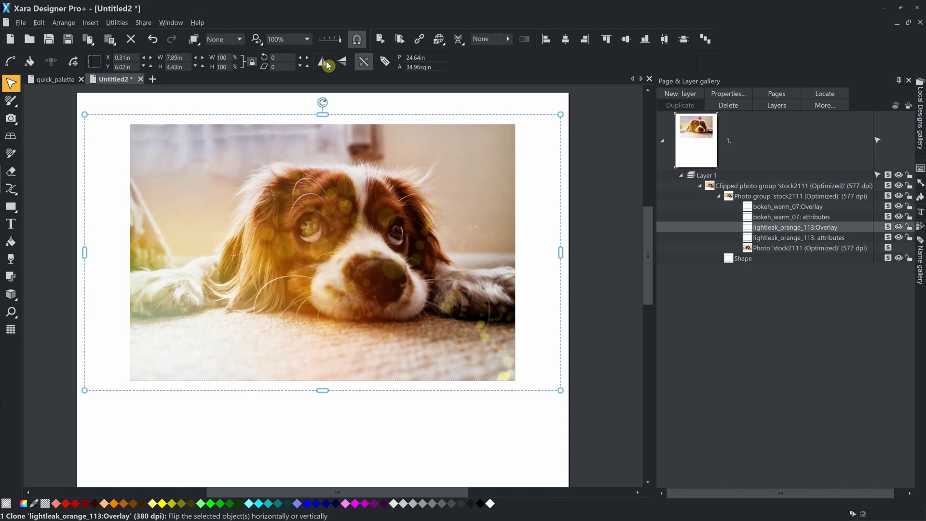
click(342, 65)
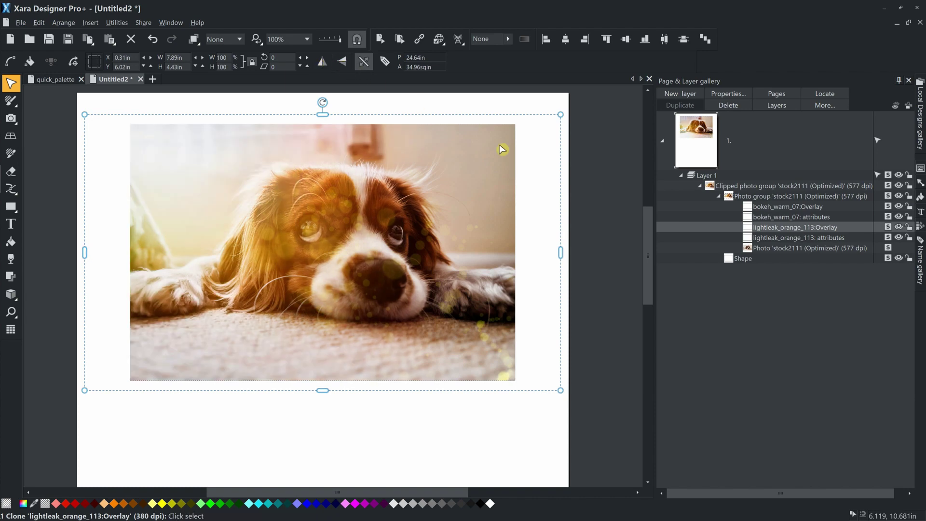
- Test and revert flips on bokeh_warm_07, then take lightleak_orange_113 into the Transparency tool
click(767, 207)
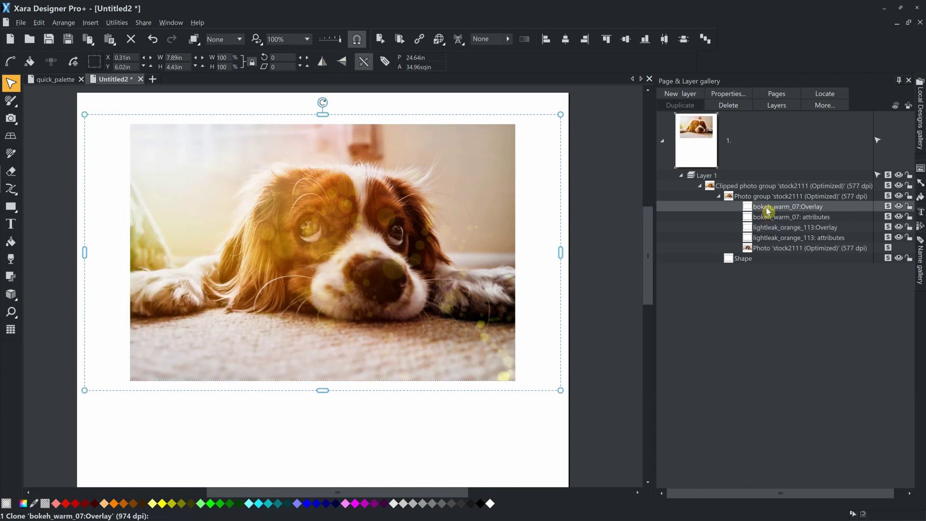
click(323, 63)
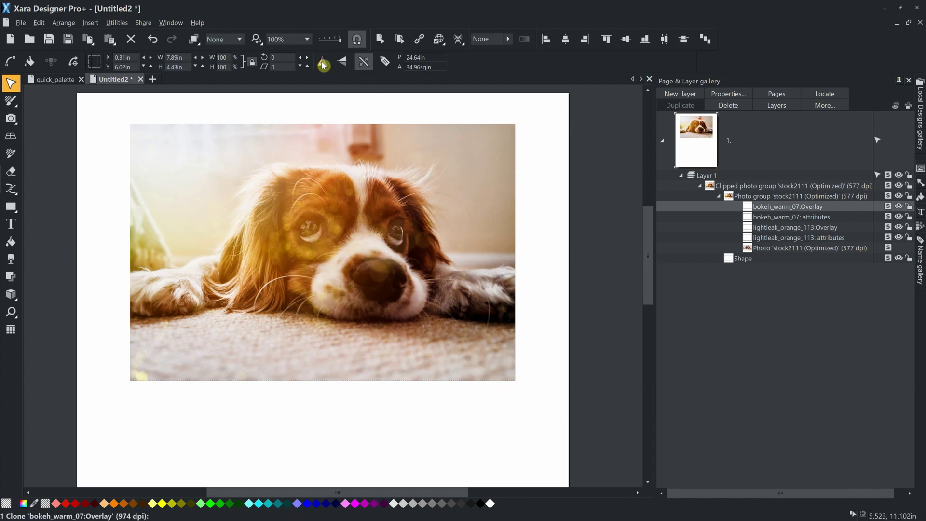
click(323, 64)
click(343, 64)
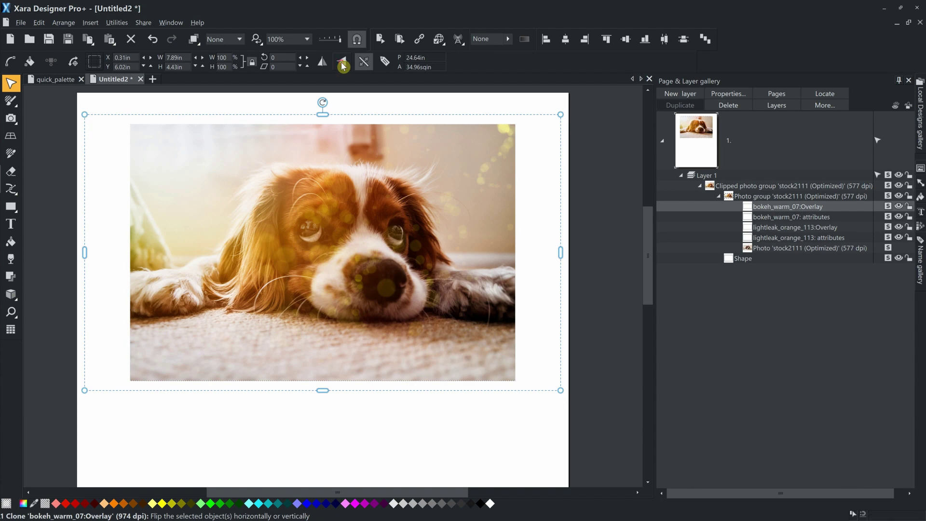
click(343, 65)
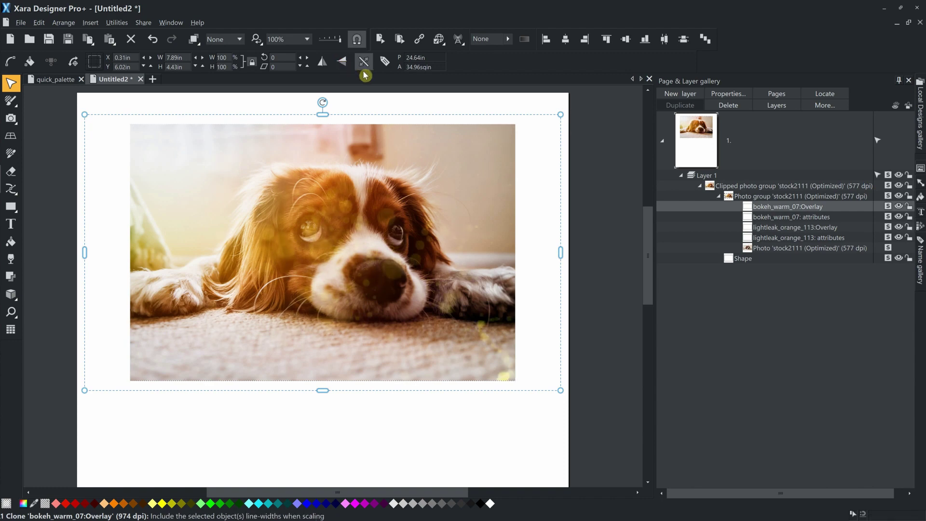
click(784, 229)
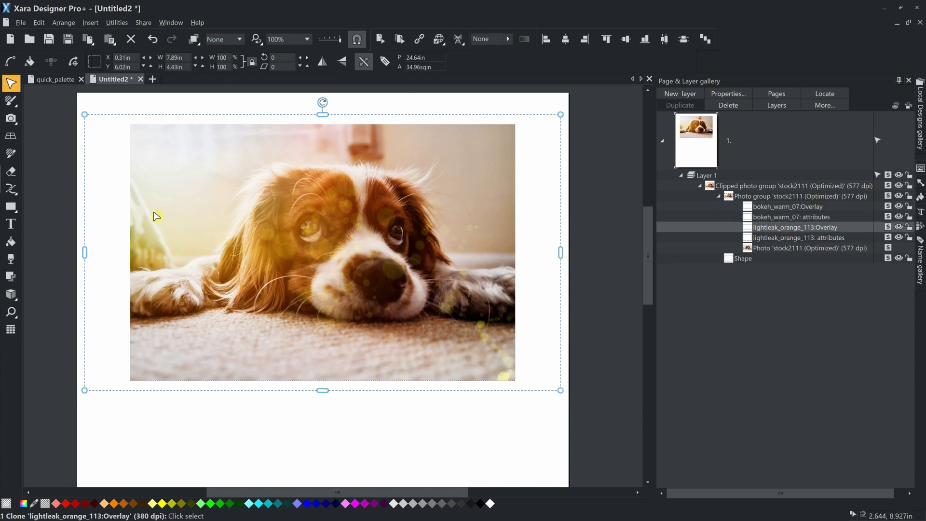
click(12, 258)
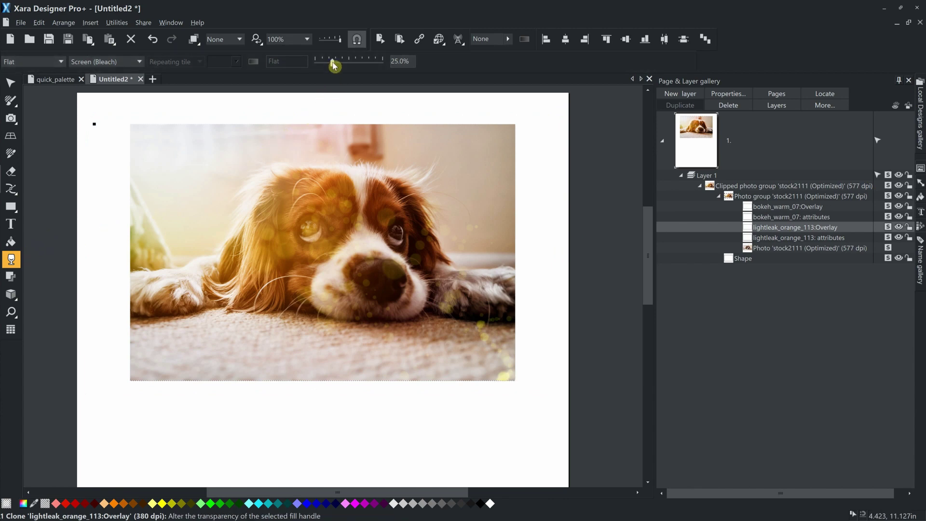
- Give the light-leak overlay a linear transparency running from the dog's nose toward the upper left
mouse_move(344, 66)
mouse_down()
mouse_move(418, 67)
mouse_move(300, 57)
mouse_move(331, 60)
mouse_up()
click(61, 62)
click(43, 91)
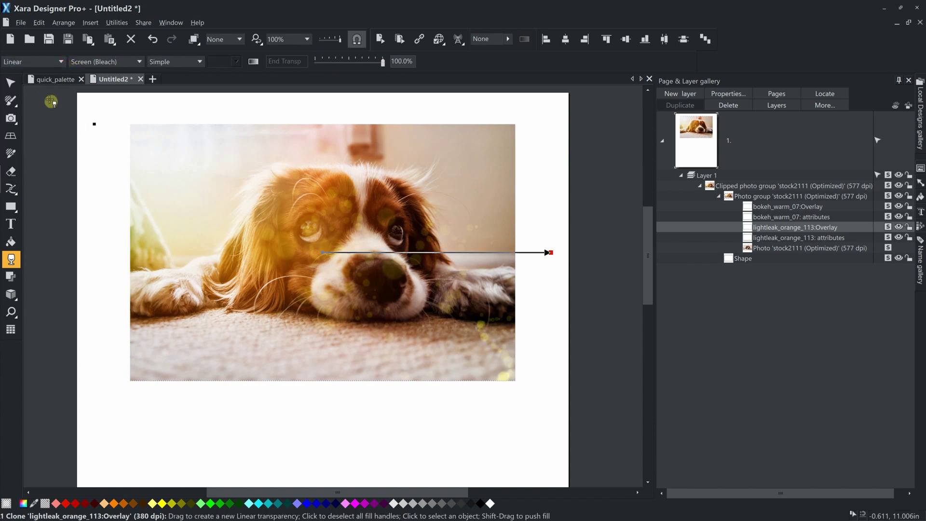
drag(226, 187, 380, 296)
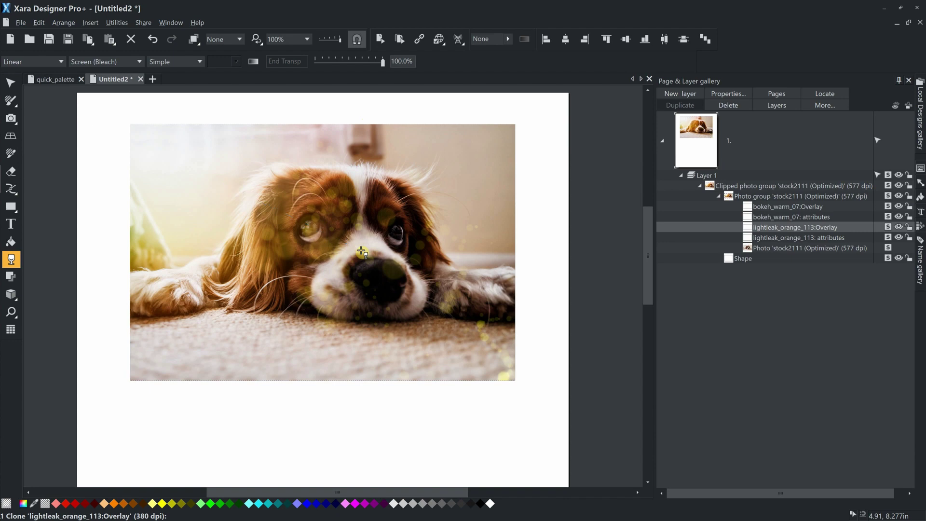
drag(362, 250, 223, 184)
- Try an elliptical transparency around the dog's face, then revert the light leak to flat 19%
click(61, 61)
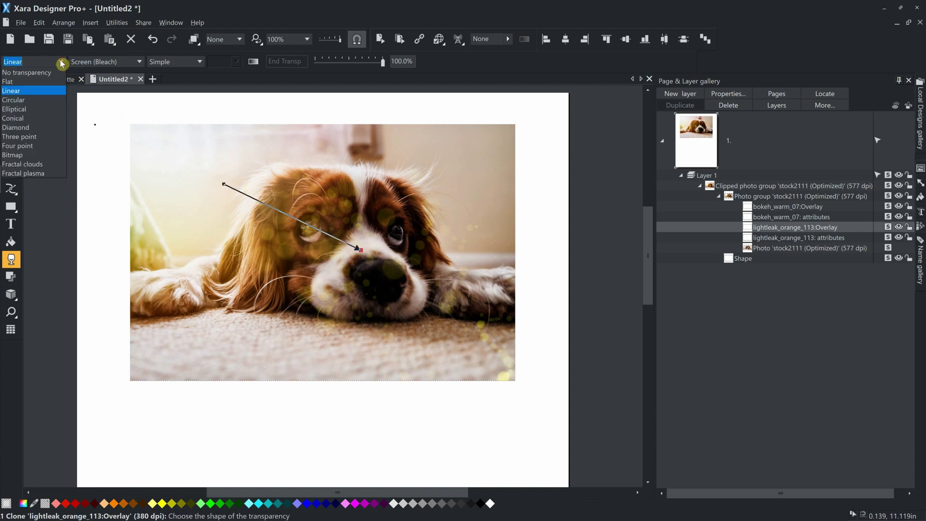
click(32, 109)
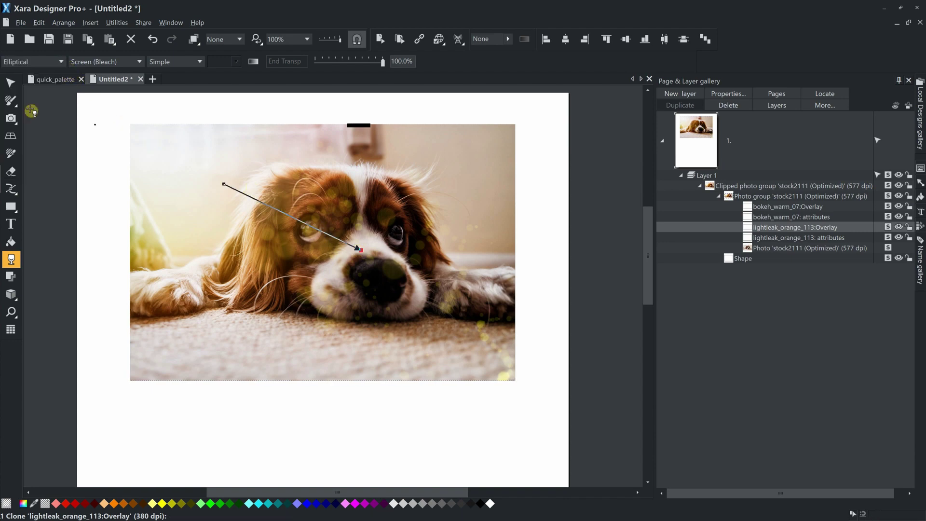
drag(226, 185, 292, 221)
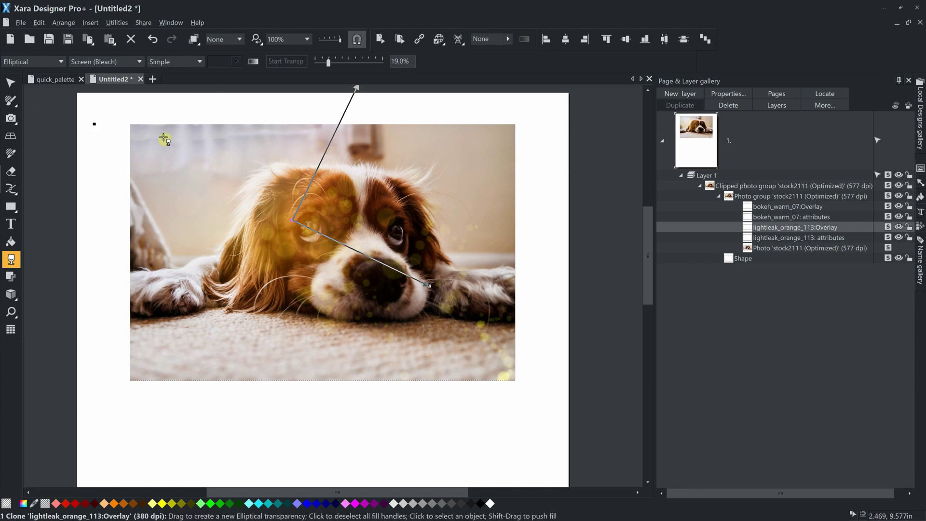
click(63, 64)
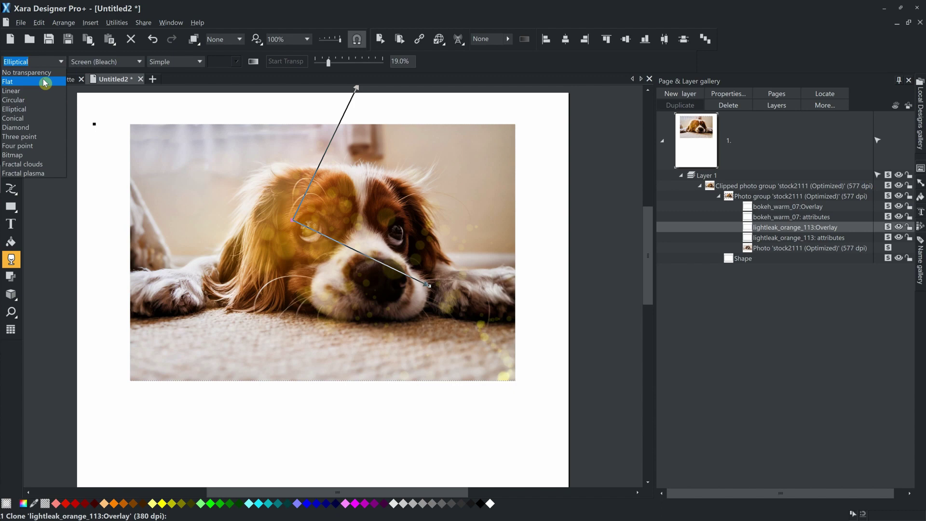
click(45, 83)
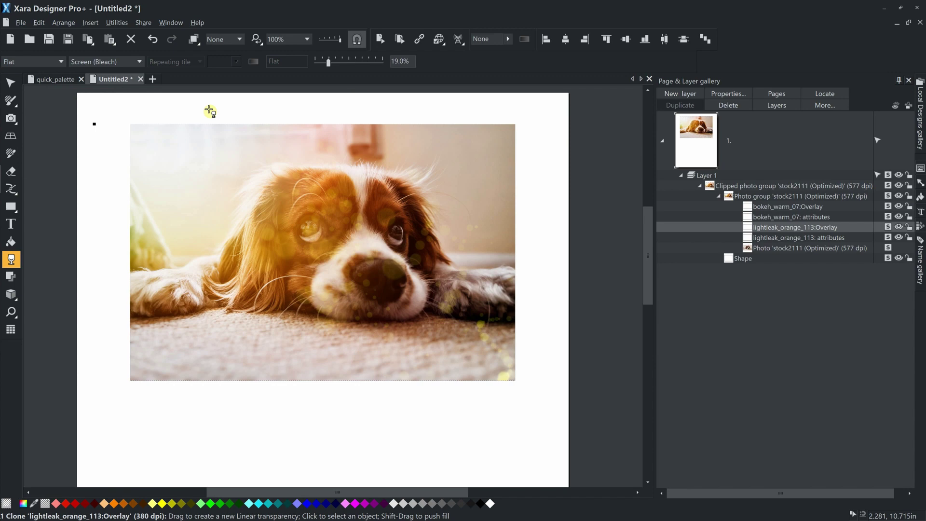
- Try Overlay and Hard light blend modes on the light leak while raising its transparency
click(141, 63)
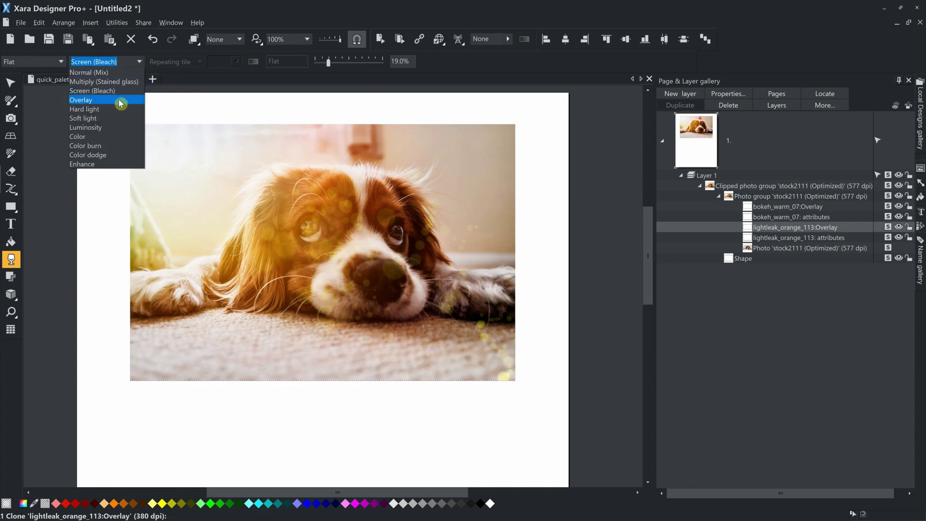
click(118, 100)
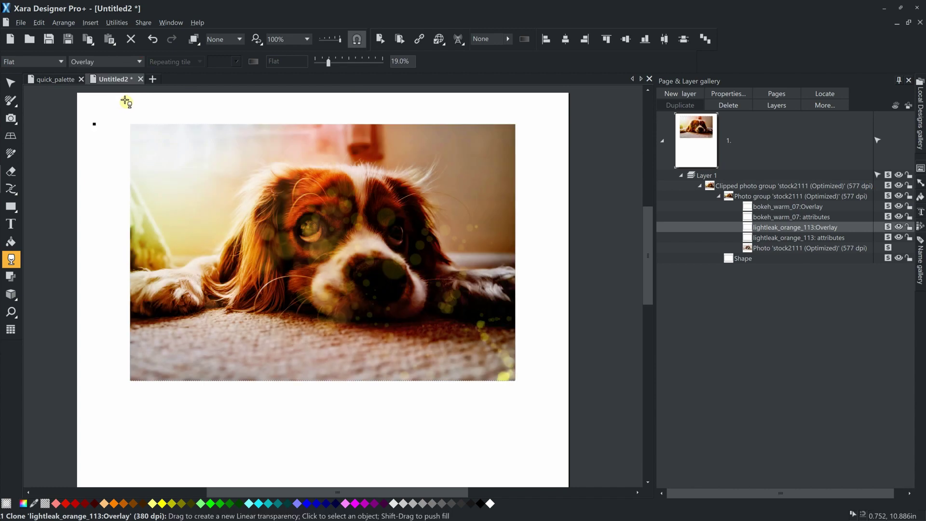
drag(330, 62, 366, 64)
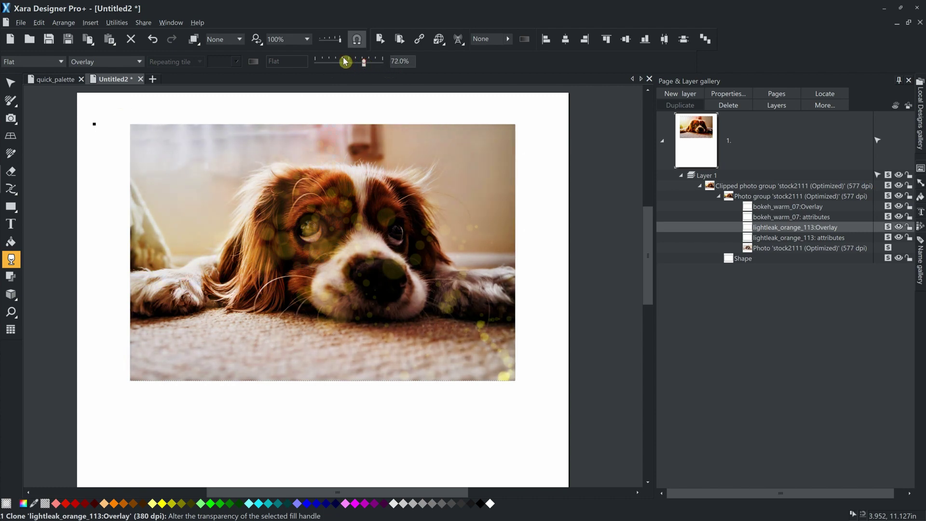
click(138, 61)
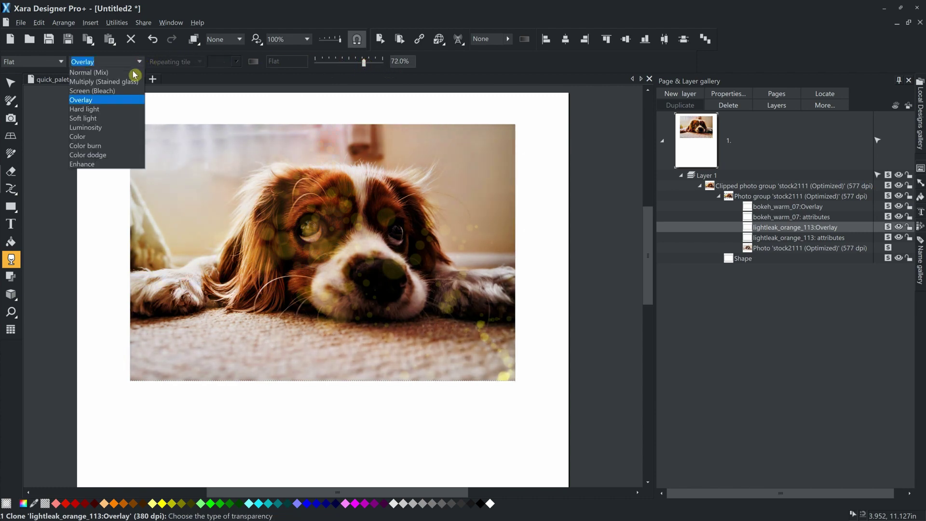
click(114, 109)
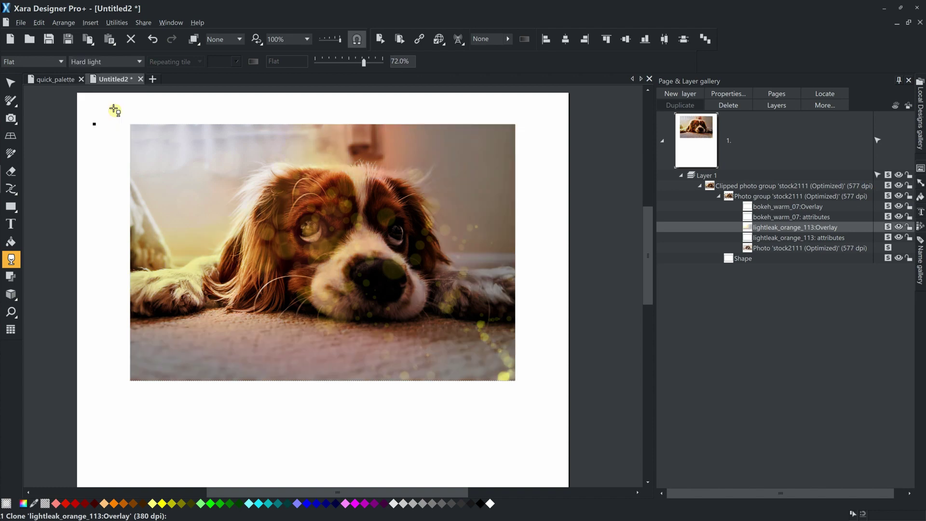
- Pass through Soft light, then settle the light leak on Screen (Bleach) at 28% transparency
click(139, 62)
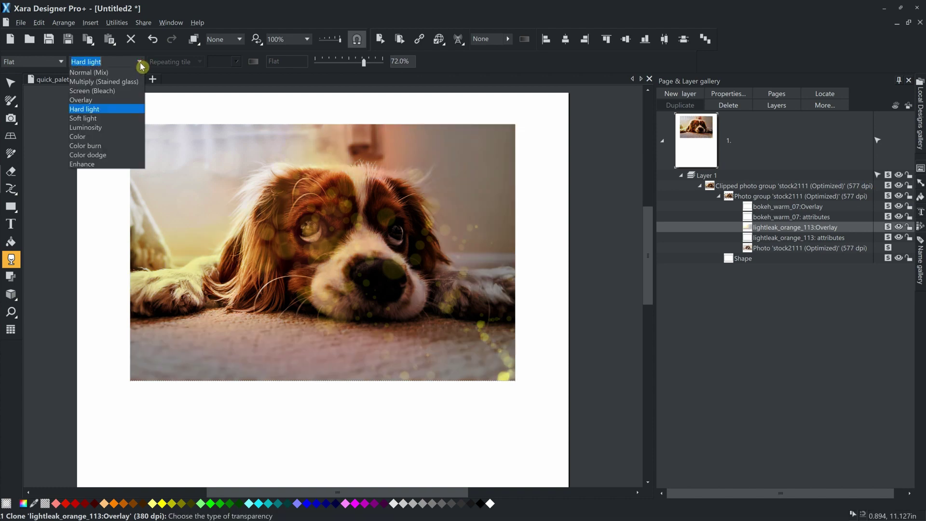
click(121, 118)
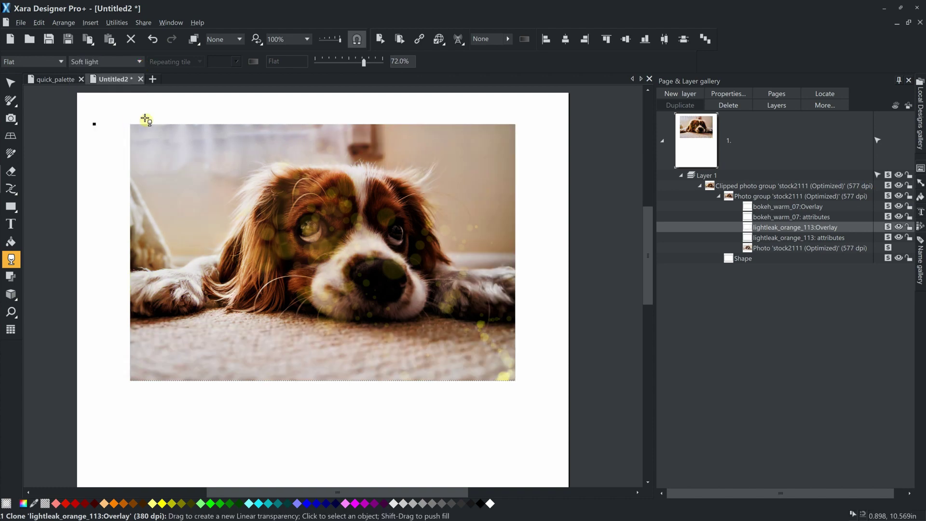
drag(364, 62, 343, 69)
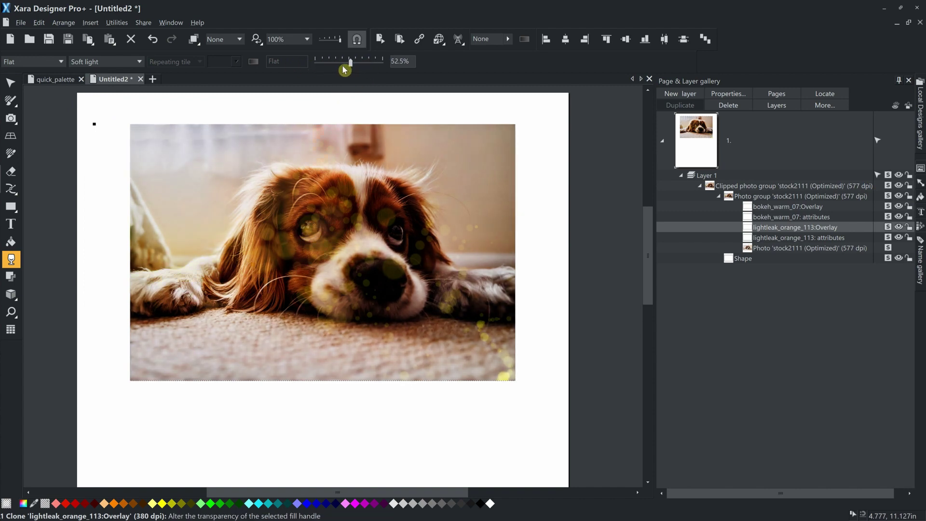
click(140, 62)
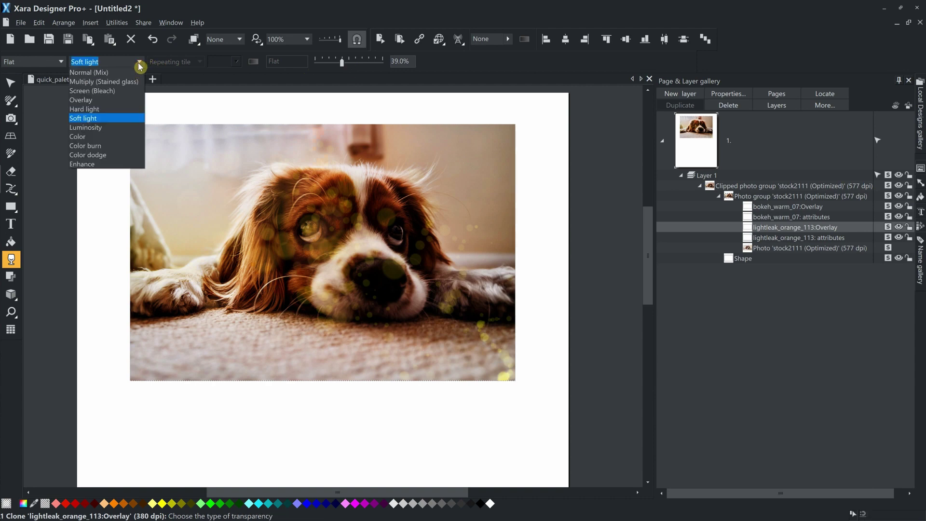
click(118, 91)
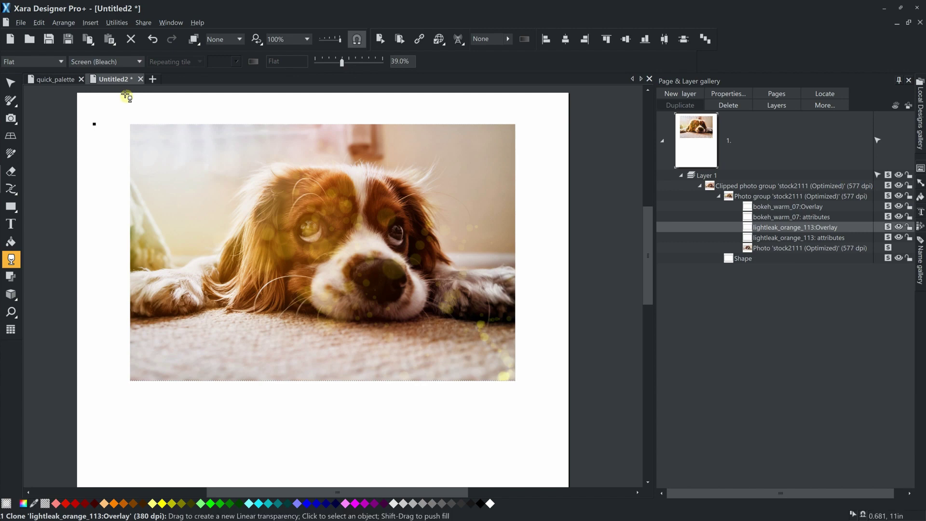
drag(343, 66, 334, 65)
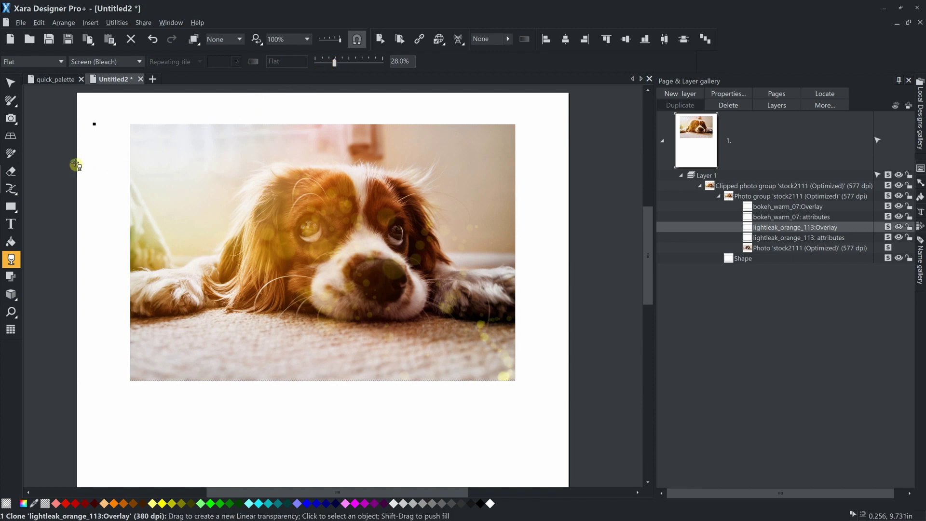
click(11, 119)
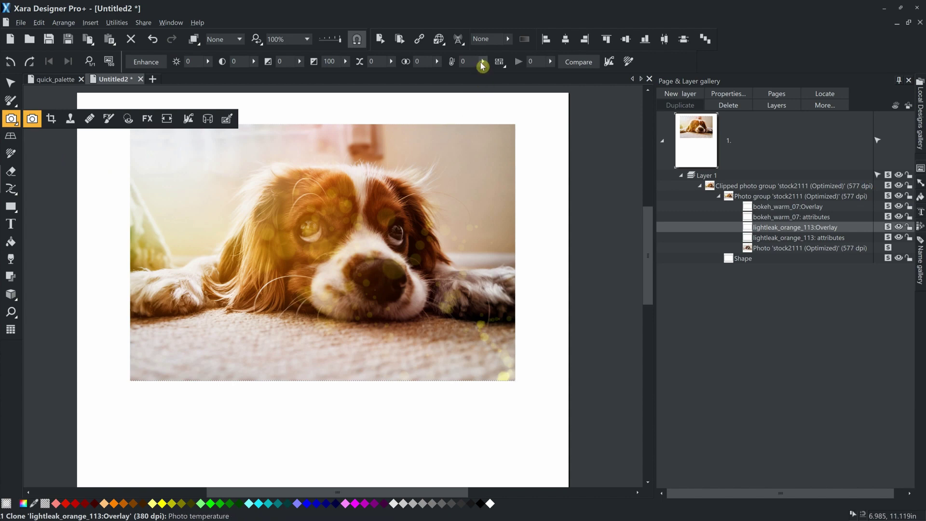
- Lower the light leak's colour temperature to -12 and adjust its tint strength toward warm orange
click(483, 62)
drag(484, 76, 532, 80)
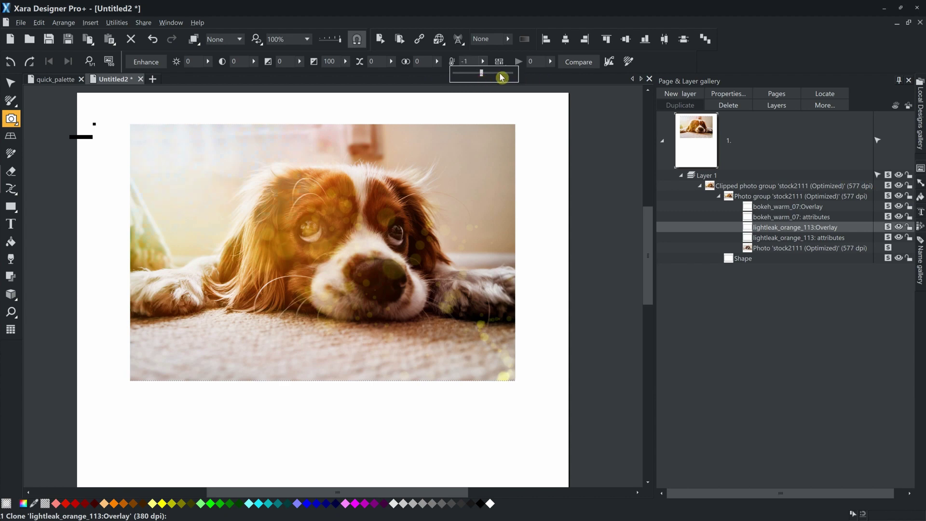
click(500, 62)
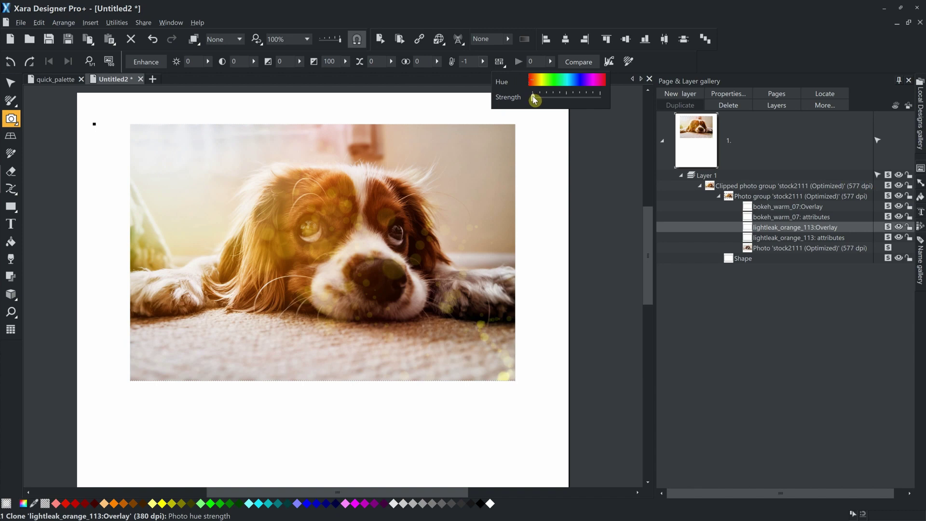
mouse_move(561, 100)
mouse_down()
mouse_move(580, 81)
mouse_move(619, 87)
mouse_up()
mouse_move(567, 97)
mouse_down()
mouse_move(525, 99)
mouse_move(581, 98)
mouse_move(563, 85)
mouse_move(603, 86)
mouse_move(533, 82)
mouse_move(586, 99)
mouse_move(550, 97)
mouse_move(557, 99)
mouse_up()
click(779, 209)
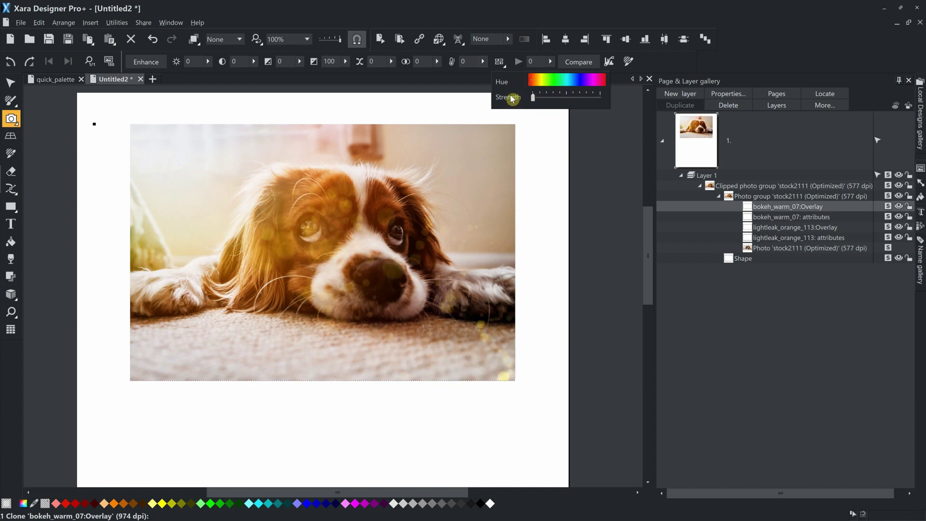
- Set the orange light-leak overlay's brightness to 8 and its X-Process to 100
click(788, 228)
click(208, 66)
mouse_move(207, 72)
mouse_down()
mouse_move(183, 78)
mouse_move(228, 85)
mouse_move(207, 83)
mouse_up()
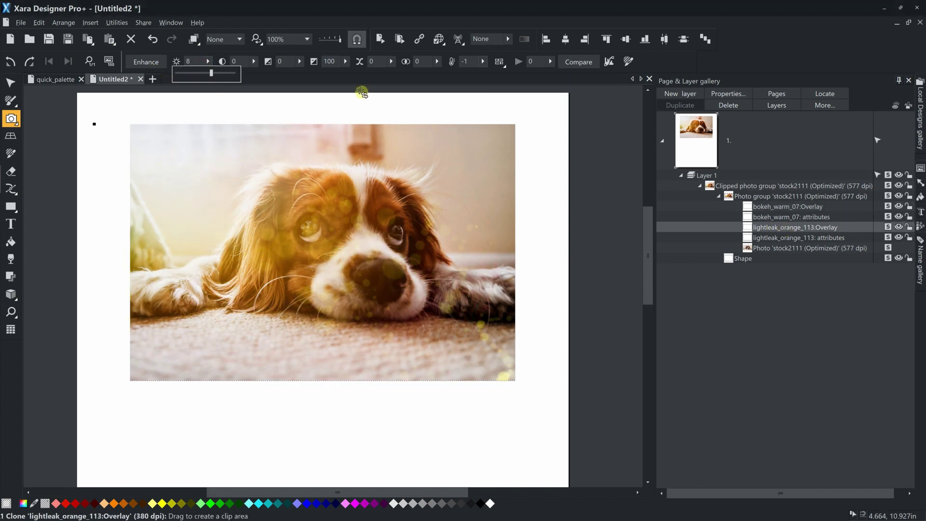
click(391, 62)
drag(394, 77, 441, 78)
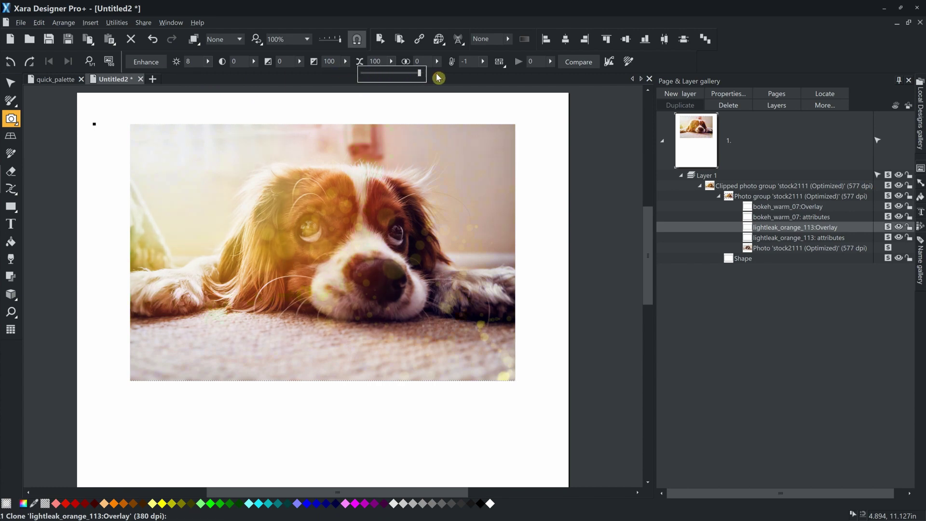
click(439, 78)
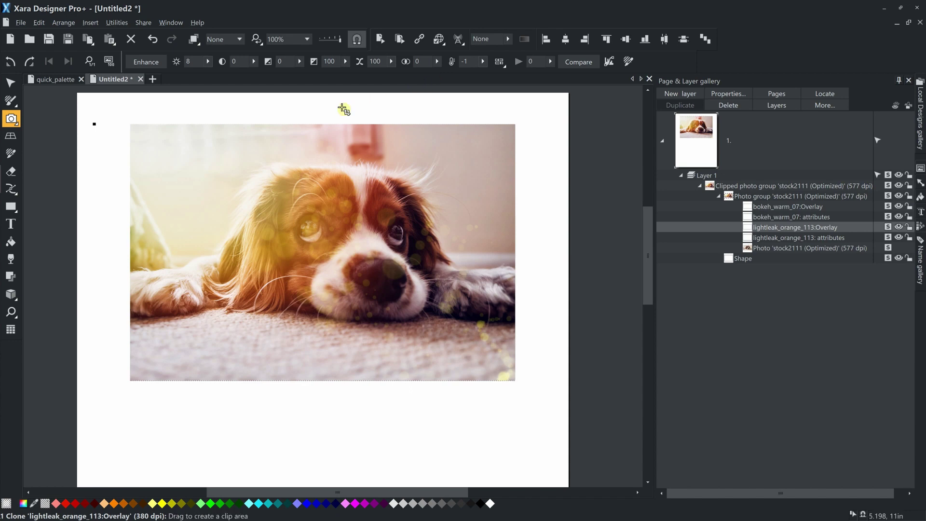
click(10, 242)
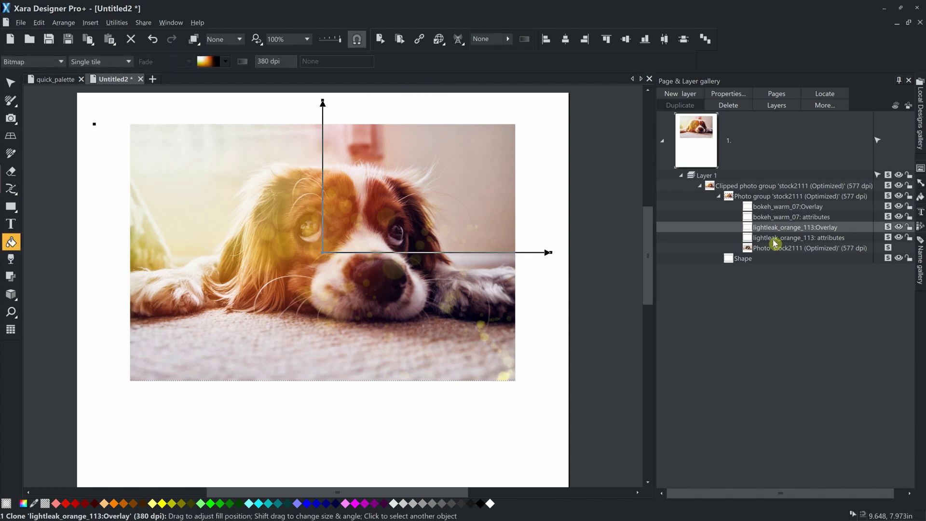
- Move the light-leak bitmap fill up and left, then select the warm bokeh overlay
drag(322, 252, 256, 270)
click(767, 208)
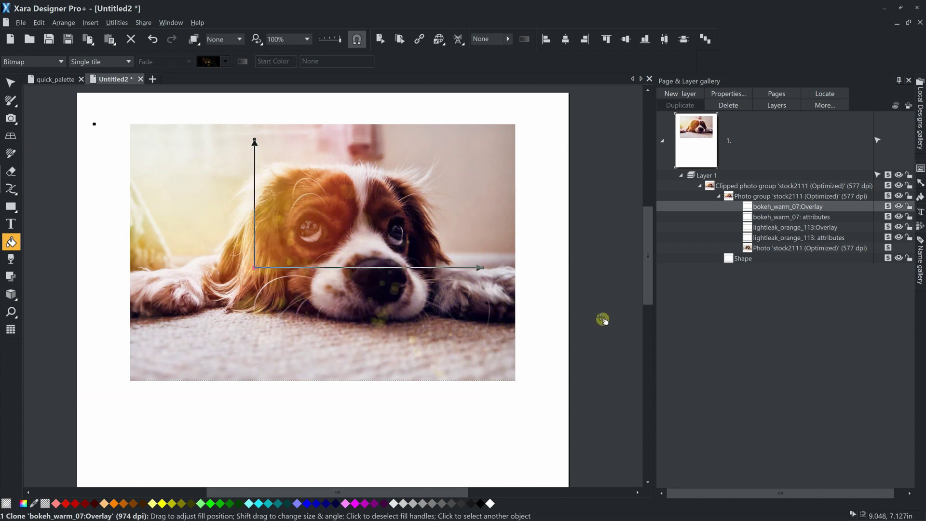
- Replace the Warm 7 bokeh with Blue bottom 7 from the Online Content Catalog
click(10, 83)
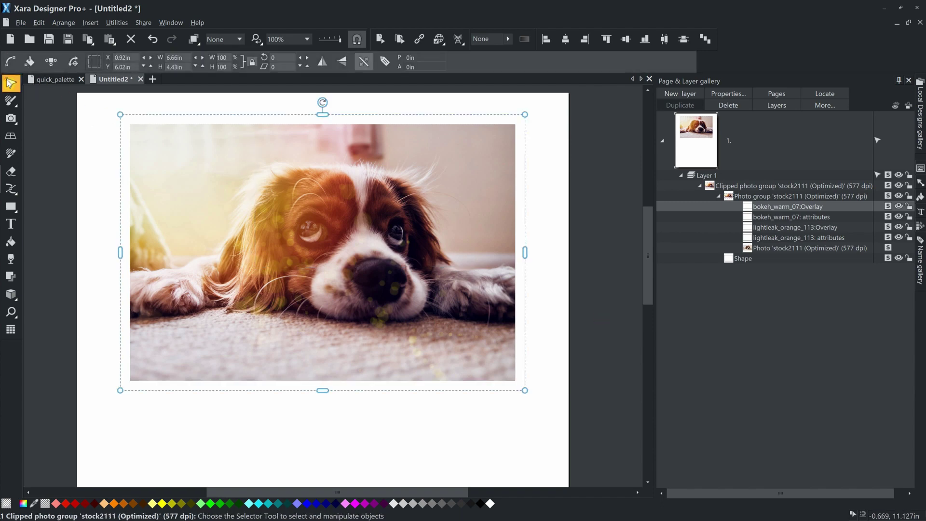
ctrl+scroll(333, 198, down, 2)
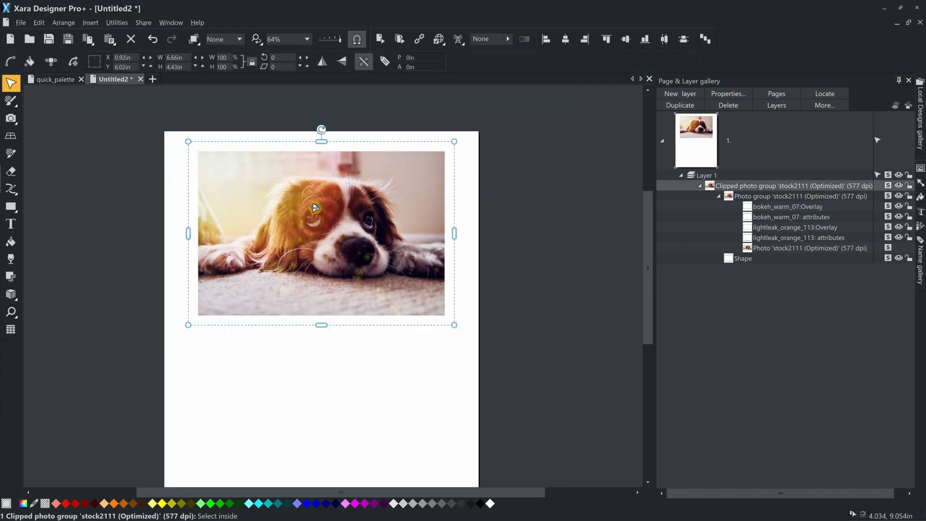
click(465, 215)
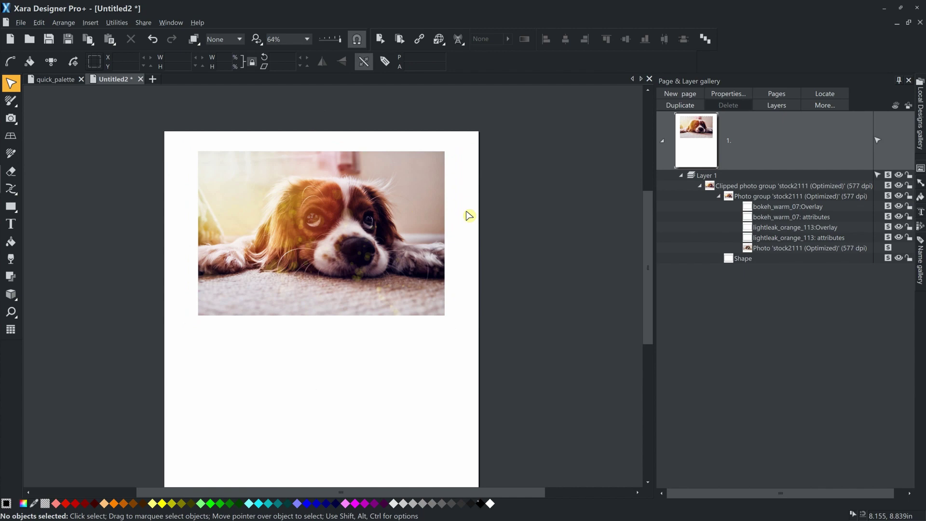
click(321, 200)
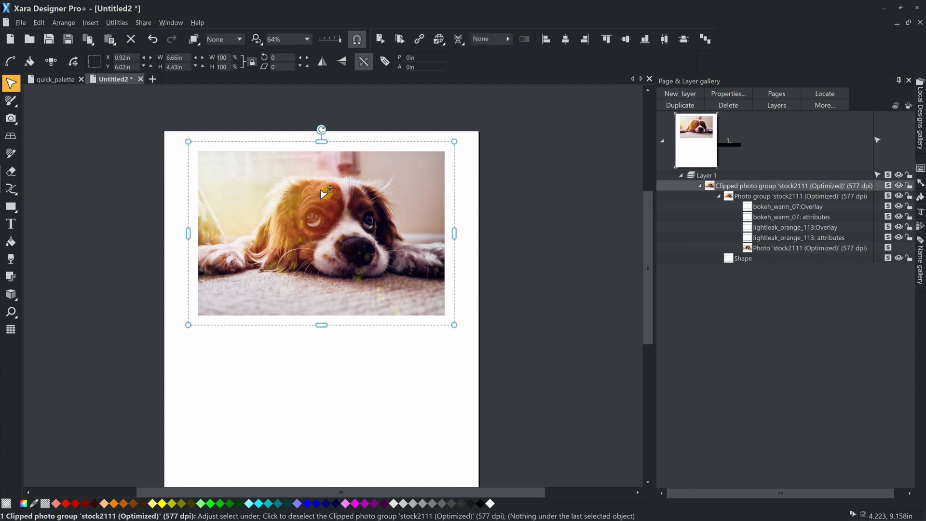
double_click(320, 189)
click(618, 278)
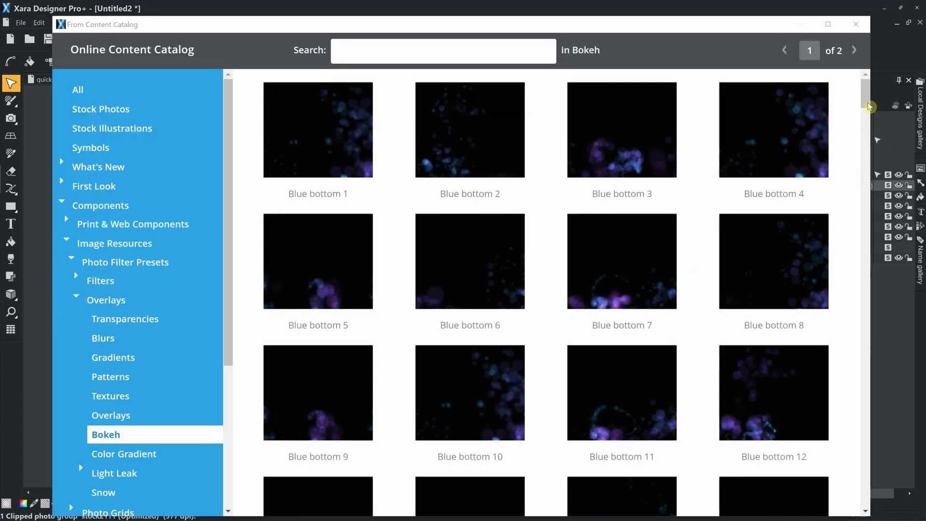
- Import the Colorful 6 bokeh overlay from the catalog and select it
drag(866, 107, 868, 173)
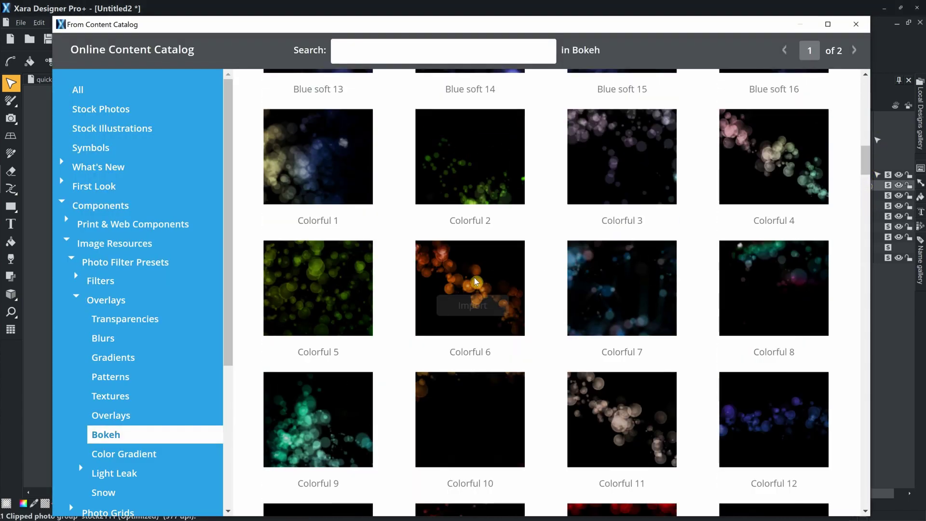
click(479, 307)
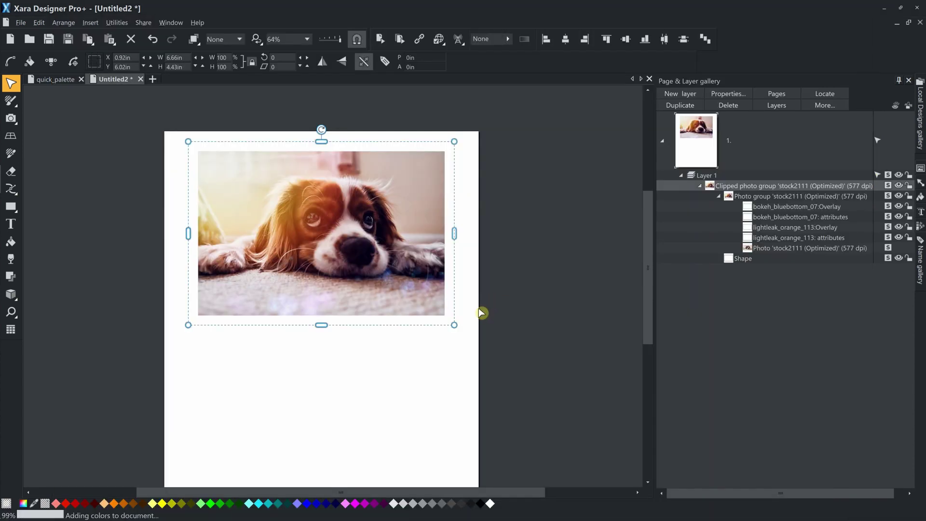
click(779, 208)
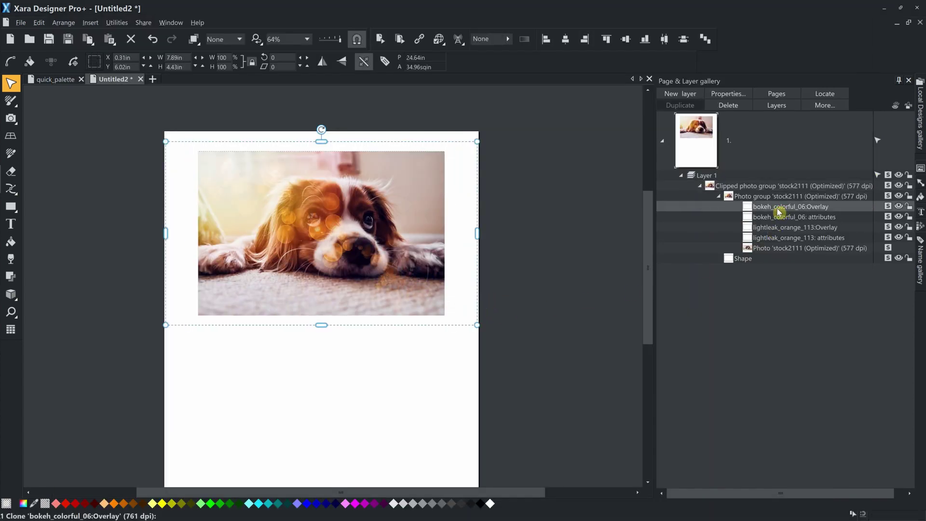
- Give the Colorful 6 bokeh an Elliptical transparency and shift its centre left over the photo
click(12, 261)
click(61, 62)
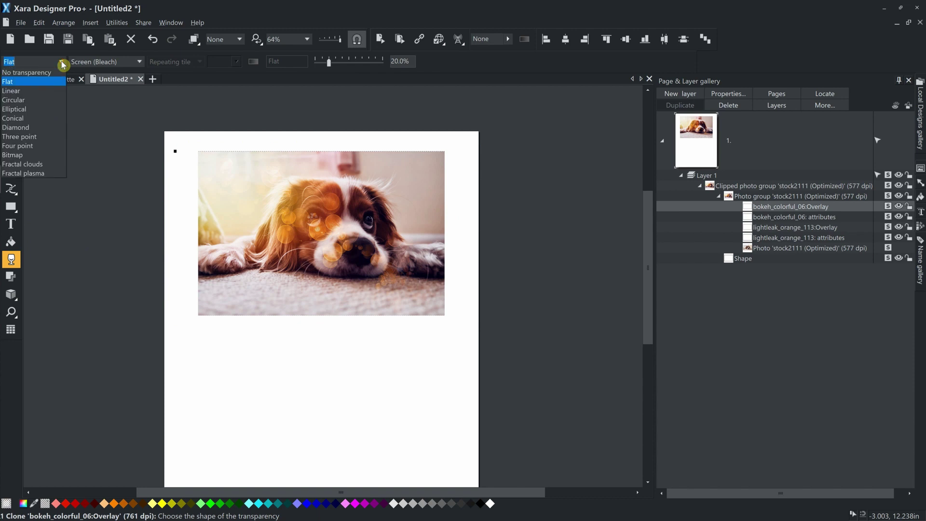
click(35, 111)
drag(321, 233, 290, 236)
click(11, 241)
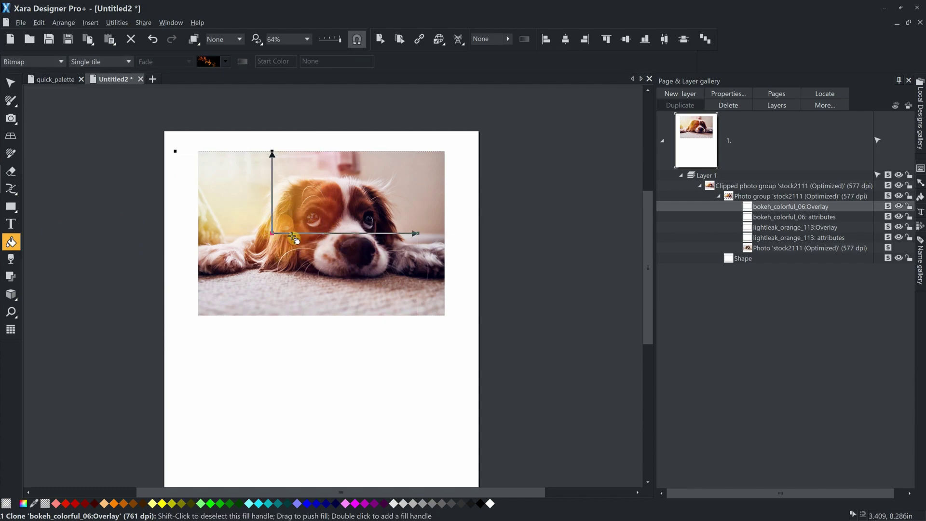